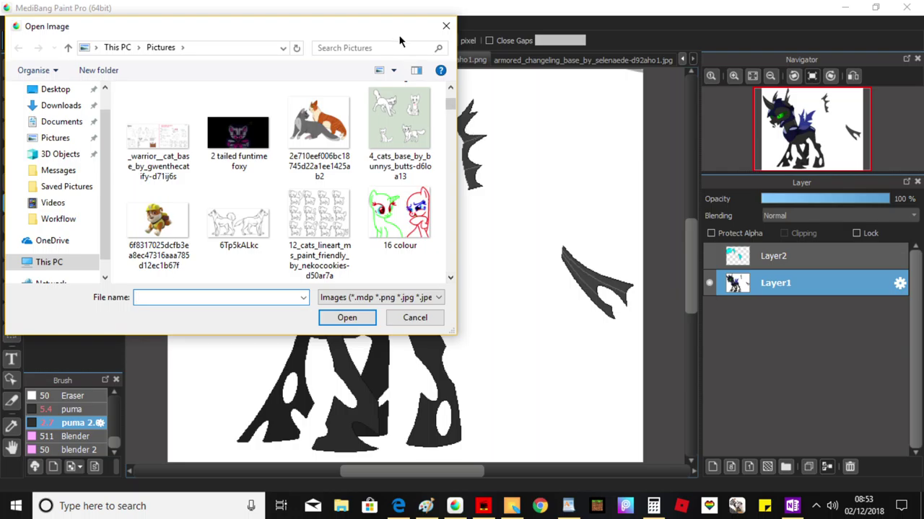
# Open the image 4_cats_base_by_bunnys_butts-d6loa13 and add a new empty layer above the line art.
pyautogui.click(379, 105)
pyautogui.click(353, 319)
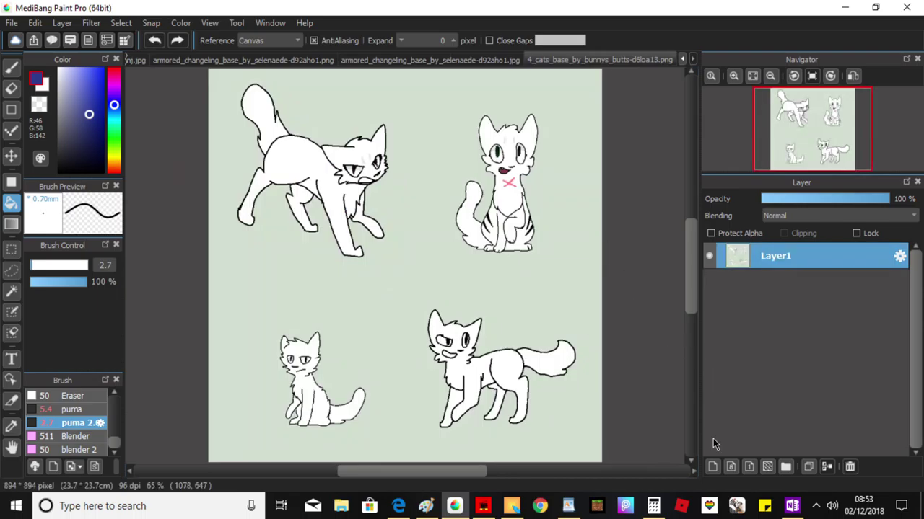
pyautogui.click(711, 468)
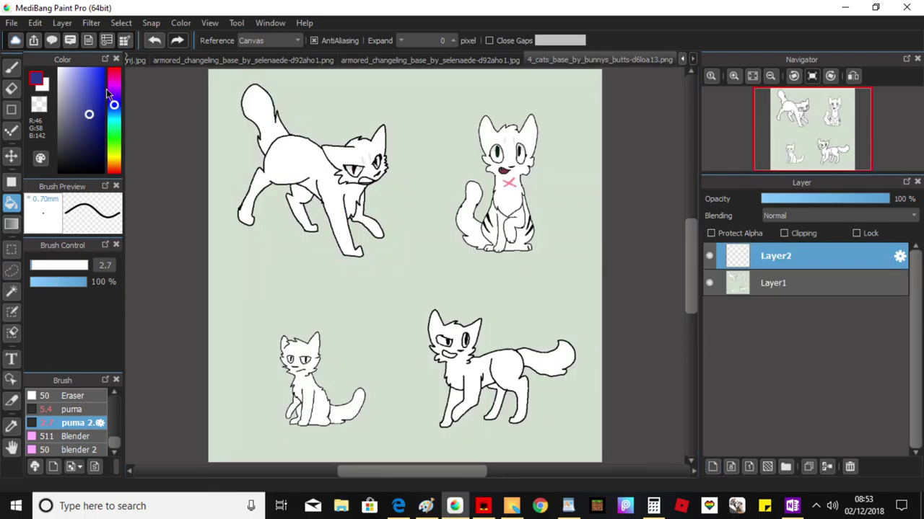
# Fill the prowling cat's body and tail with pale lilac (RGB 223, 209, 225) and its far legs with darker lilac (RGB 198, 174, 200).
pyautogui.moveTo(114, 103); pyautogui.dragTo(114, 85)
pyautogui.moveTo(66, 84); pyautogui.dragTo(61, 79)
pyautogui.click(294, 143)
pyautogui.click(267, 116)
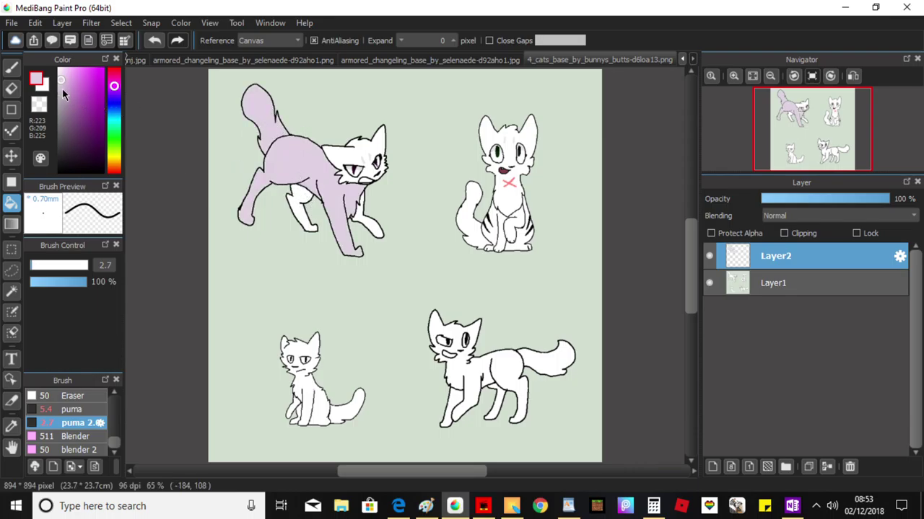
pyautogui.click(308, 190)
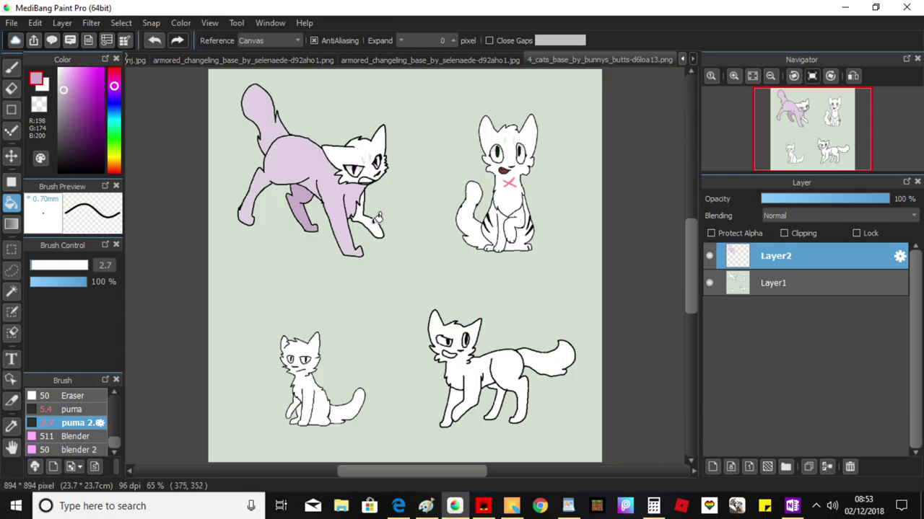
pyautogui.click(361, 212)
# Fill the prowling cat's head with the body's pale lilac and its forehead marks with the darker lilac sampled from the far legs.
pyautogui.click(11, 426)
pyautogui.click(295, 151)
pyautogui.click(11, 203)
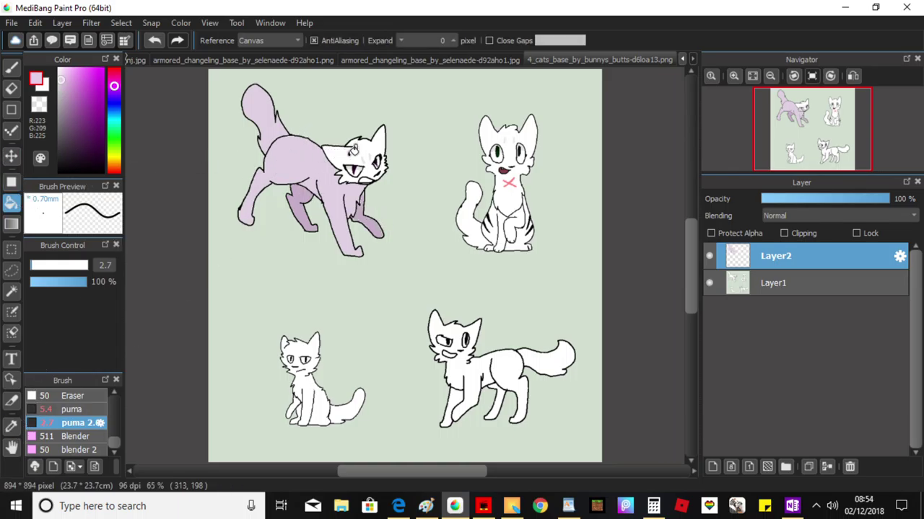
pyautogui.click(351, 149)
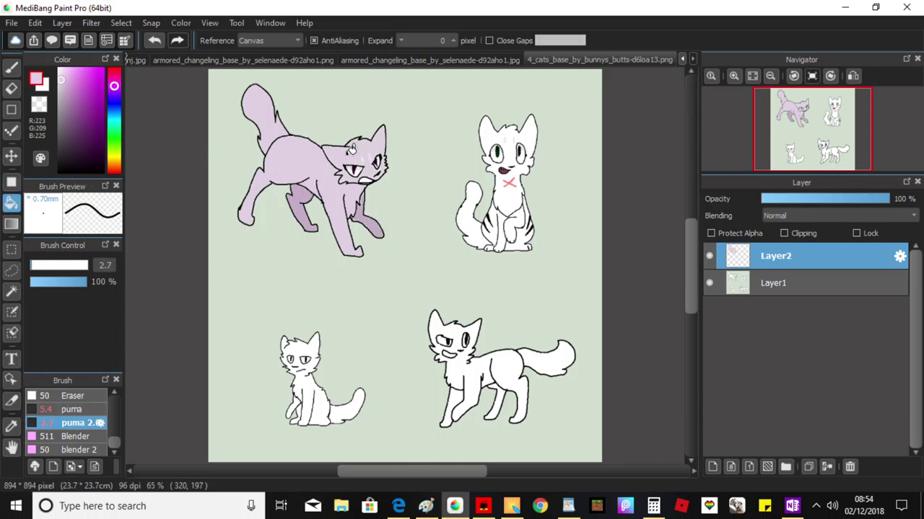
pyautogui.click(11, 426)
pyautogui.click(308, 189)
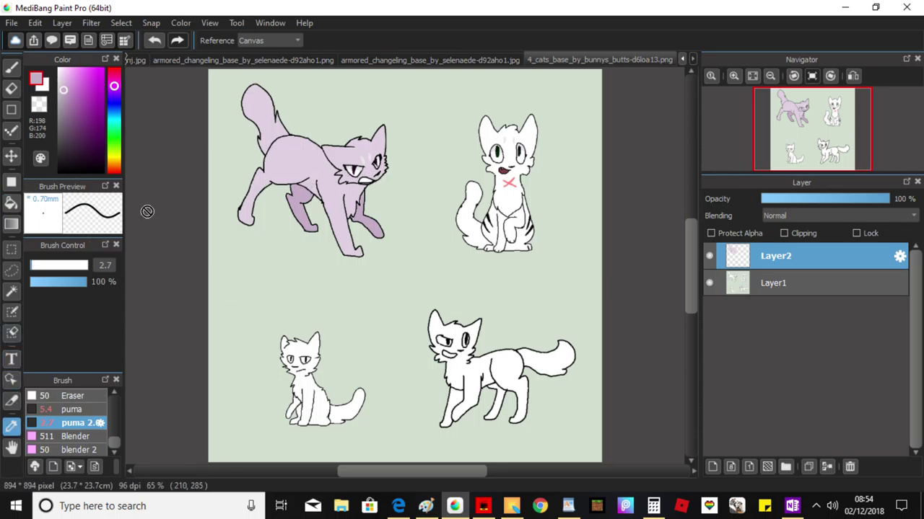
pyautogui.click(10, 203)
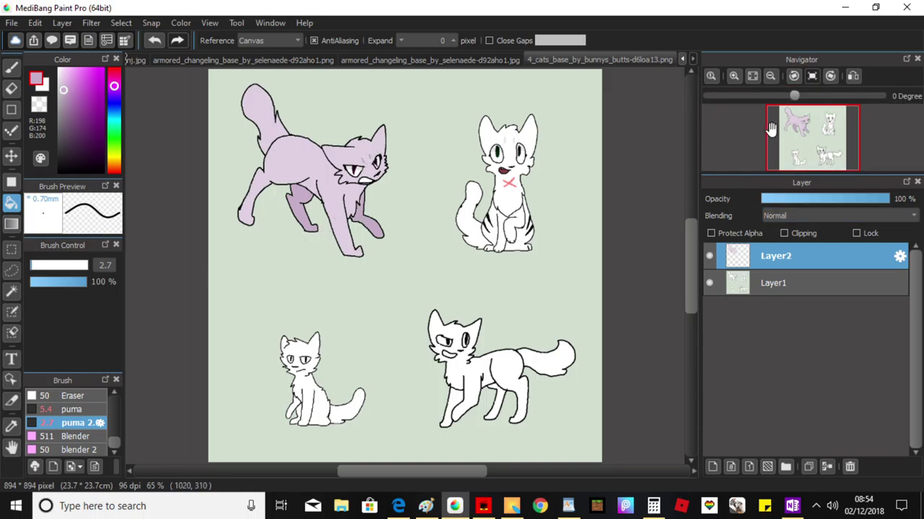
# Fill the head, chest, legs, tail and paws of the striped sitting cat with mid grey (RGB 121, 121, 121).
pyautogui.click(731, 75)
pyautogui.moveTo(782, 118); pyautogui.dragTo(820, 124)
pyautogui.click(58, 123)
pyautogui.click(492, 209)
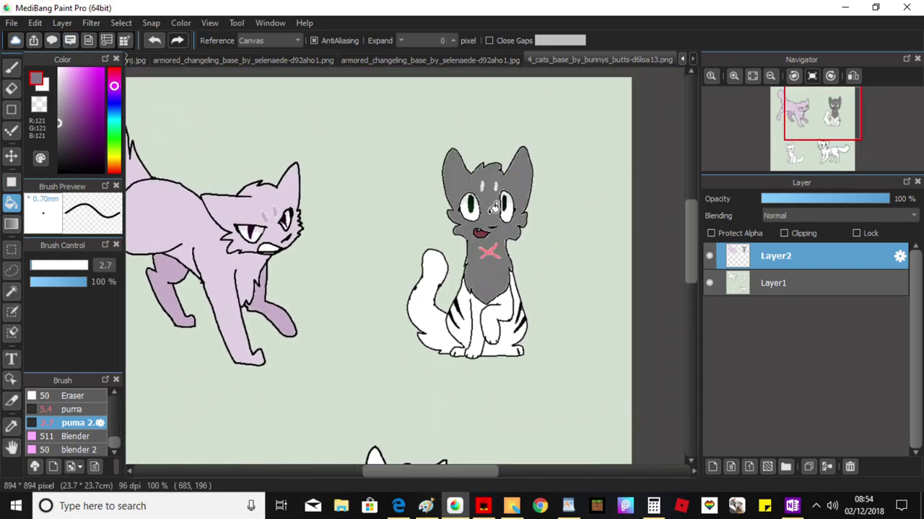
pyautogui.click(478, 303)
pyautogui.click(441, 318)
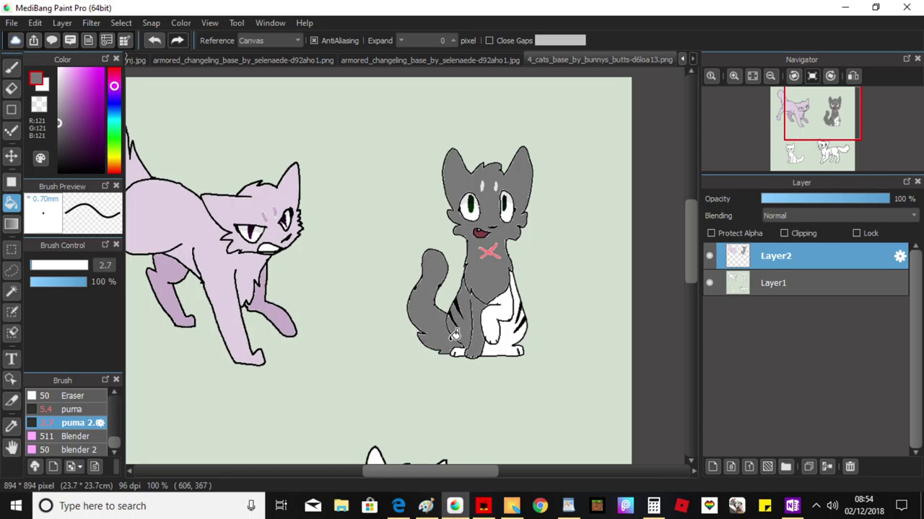
pyautogui.click(463, 350)
pyautogui.click(505, 336)
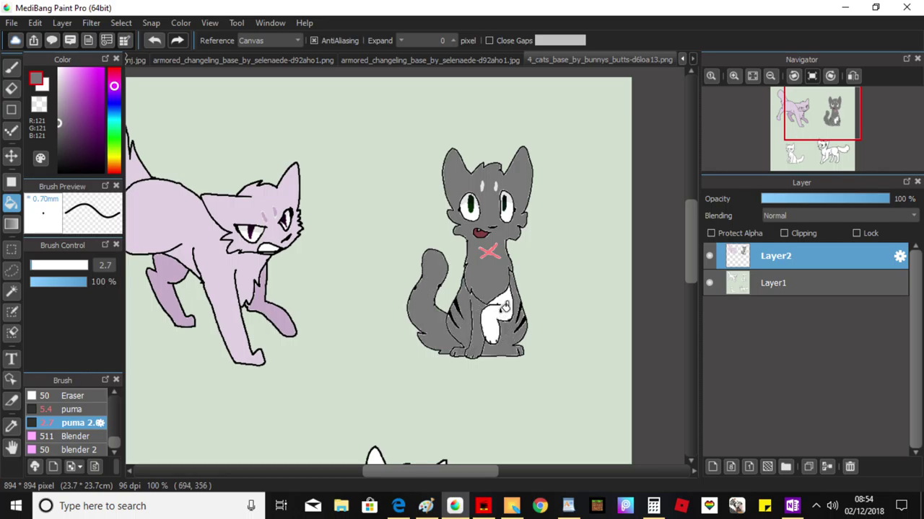
pyautogui.click(504, 303)
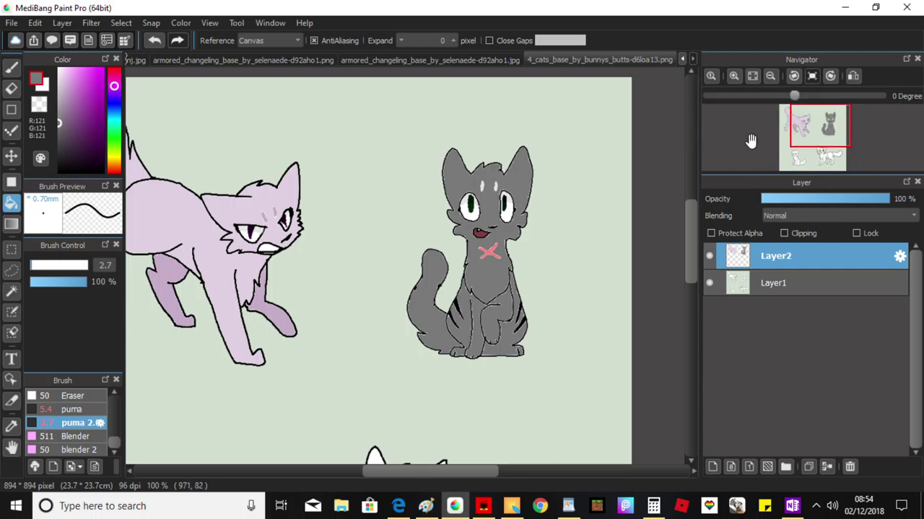
# Fill the small sitting cat's head, body, legs and tail with brown (RGB 122, 85, 9).
pyautogui.moveTo(815, 133); pyautogui.dragTo(800, 154)
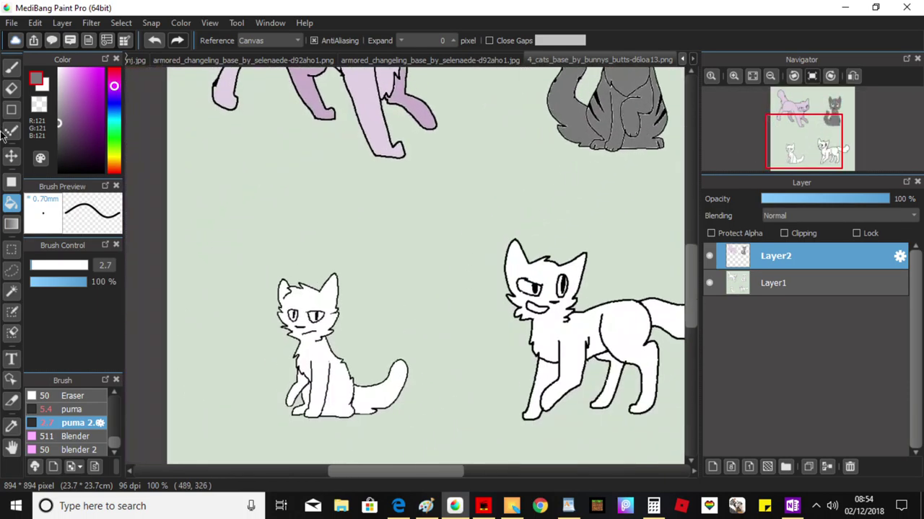
pyautogui.click(114, 170)
pyautogui.click(98, 155)
pyautogui.moveTo(115, 172); pyautogui.dragTo(100, 123)
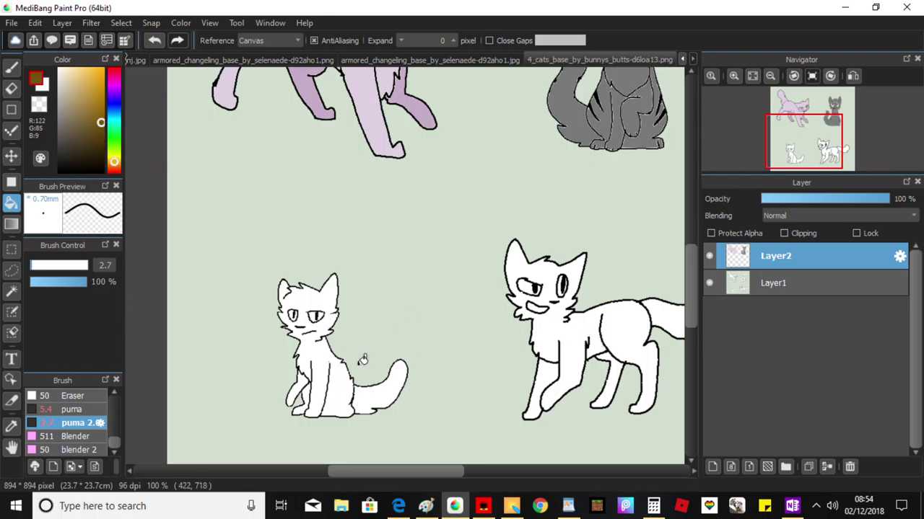
pyautogui.click(316, 365)
pyautogui.click(304, 382)
pyautogui.click(391, 382)
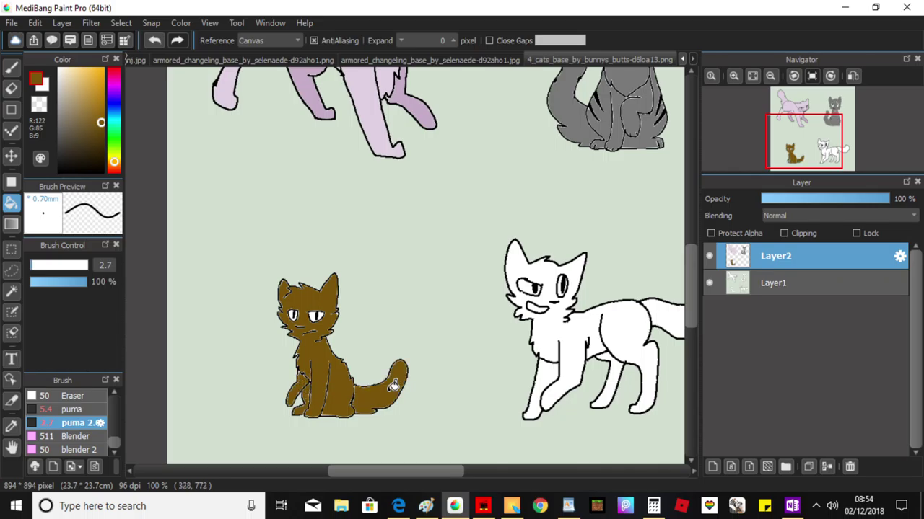
# Fill the walking cat with pale yellow (RGB 255, 253, 172) and its two far legs with darker yellow (RGB 204, 202, 134).
pyautogui.moveTo(424, 472); pyautogui.dragTo(471, 469)
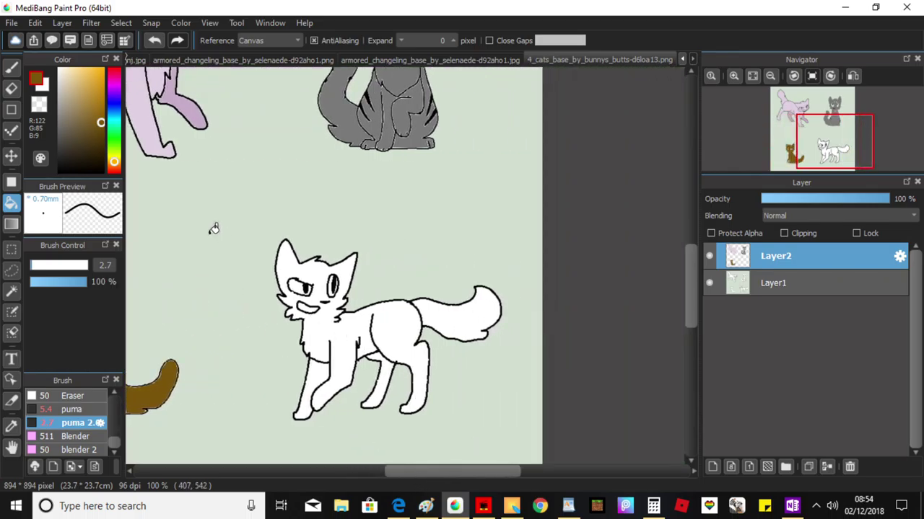
pyautogui.click(63, 70)
pyautogui.moveTo(121, 162); pyautogui.dragTo(115, 155)
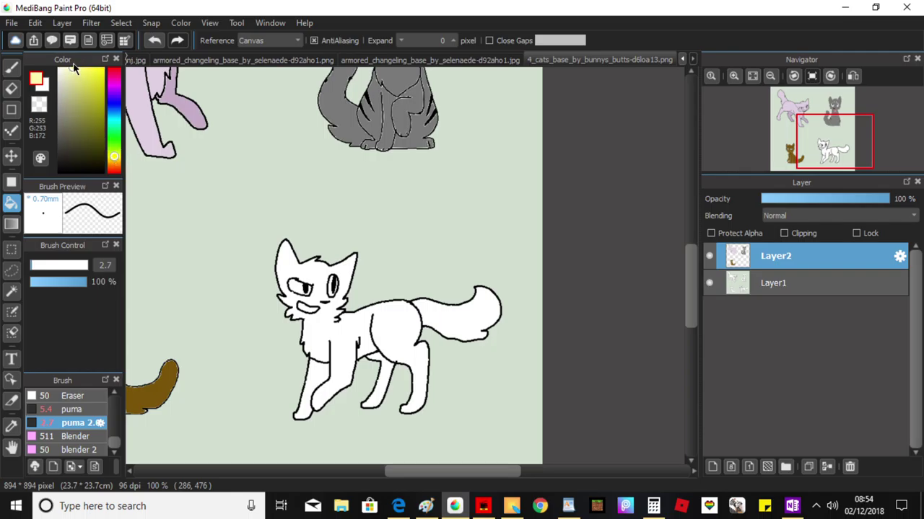
pyautogui.click(337, 329)
pyautogui.click(446, 313)
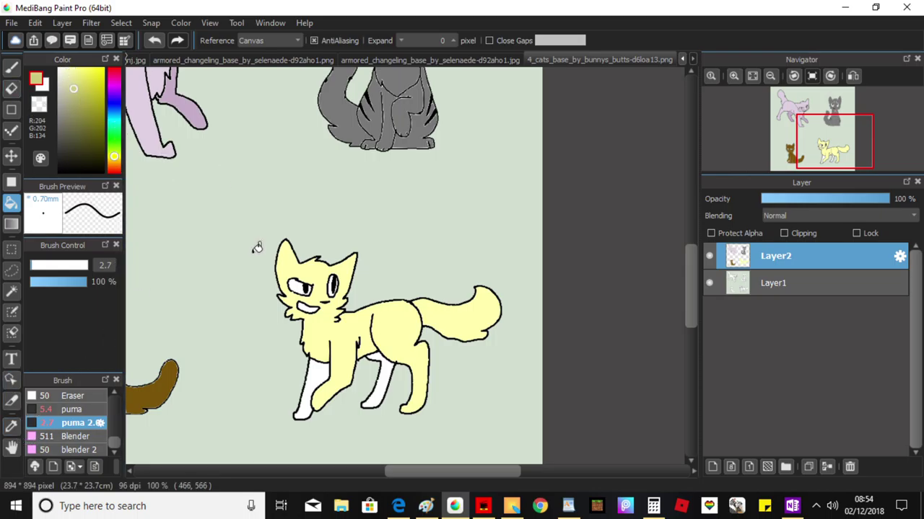
pyautogui.click(322, 365)
pyautogui.click(391, 366)
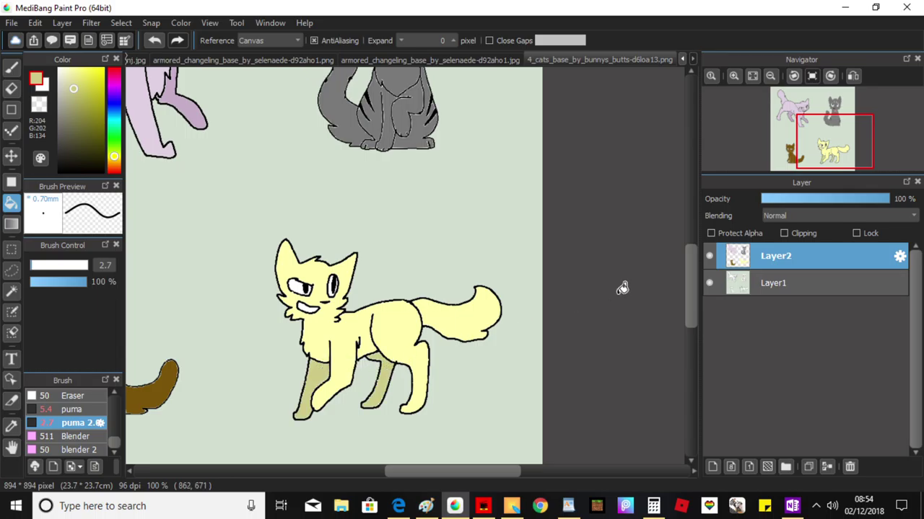
# Shade the brown cat's far front leg with a darker brown (RGB 78, 55, 9) derived from its body colour.
pyautogui.moveTo(826, 159); pyautogui.dragTo(780, 157)
pyautogui.click(12, 426)
pyautogui.click(496, 243)
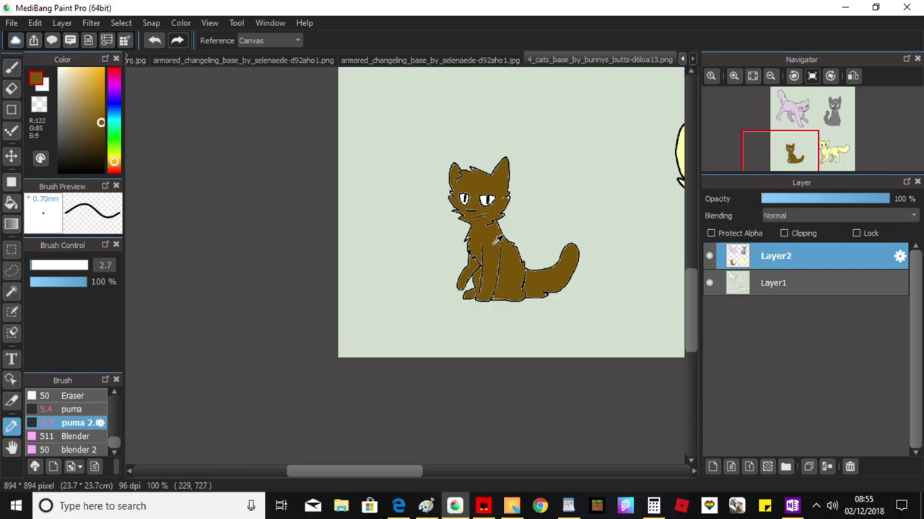
pyautogui.click(98, 141)
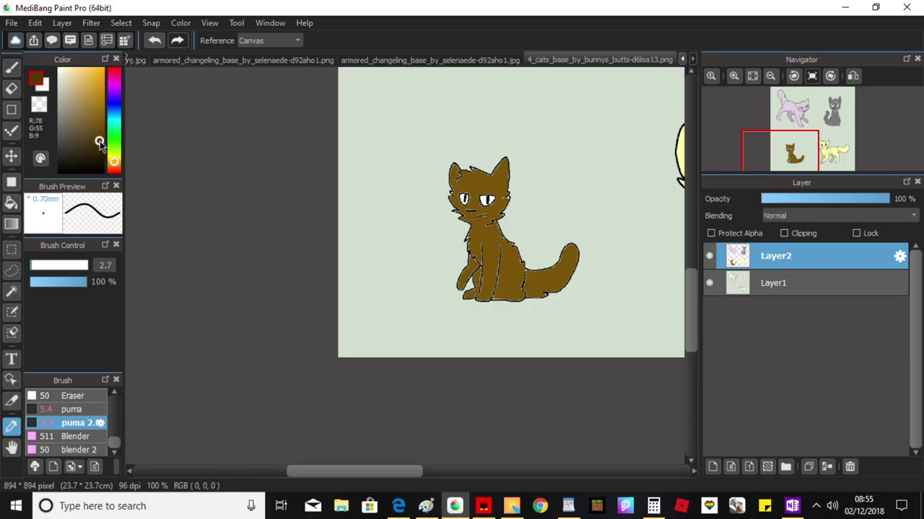
pyautogui.click(12, 203)
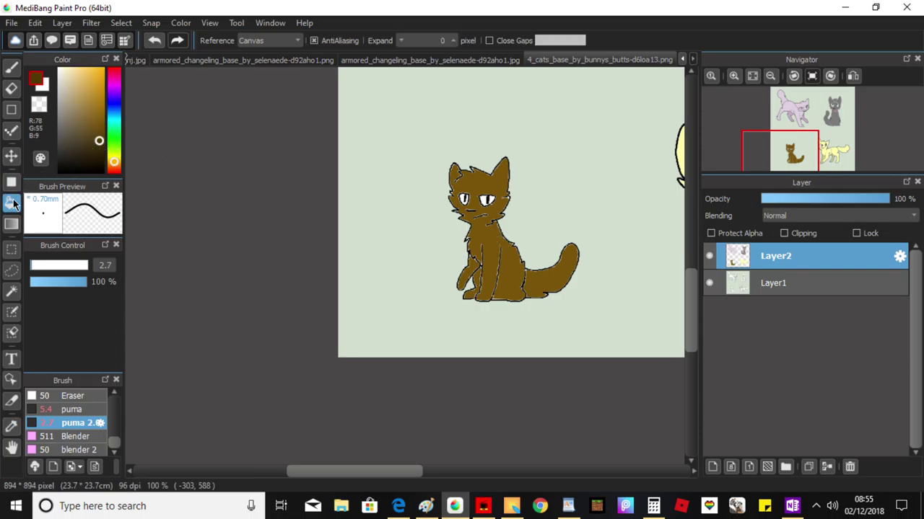
pyautogui.click(480, 269)
pyautogui.click(477, 275)
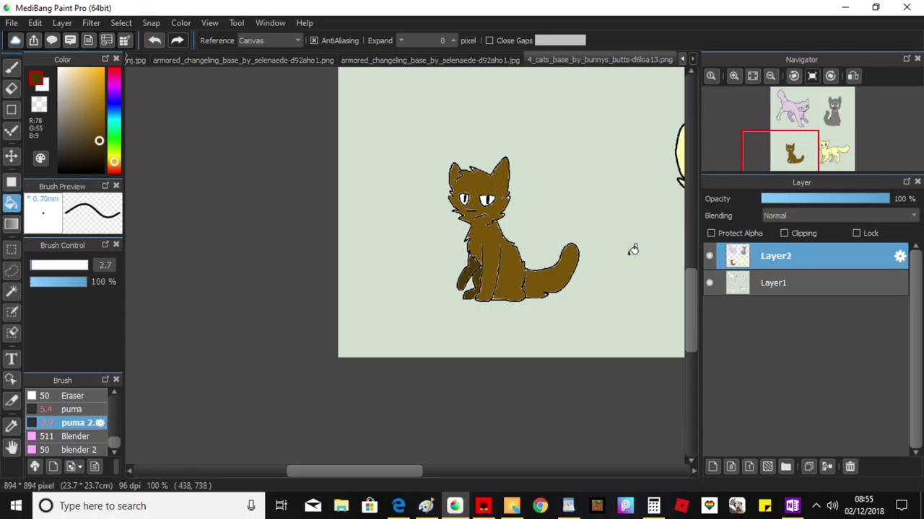
# Shade the grey cat's tail and hindquarters behind the front legs with darker grey (RGB 83, 83, 83).
pyautogui.moveTo(799, 155); pyautogui.dragTo(827, 121)
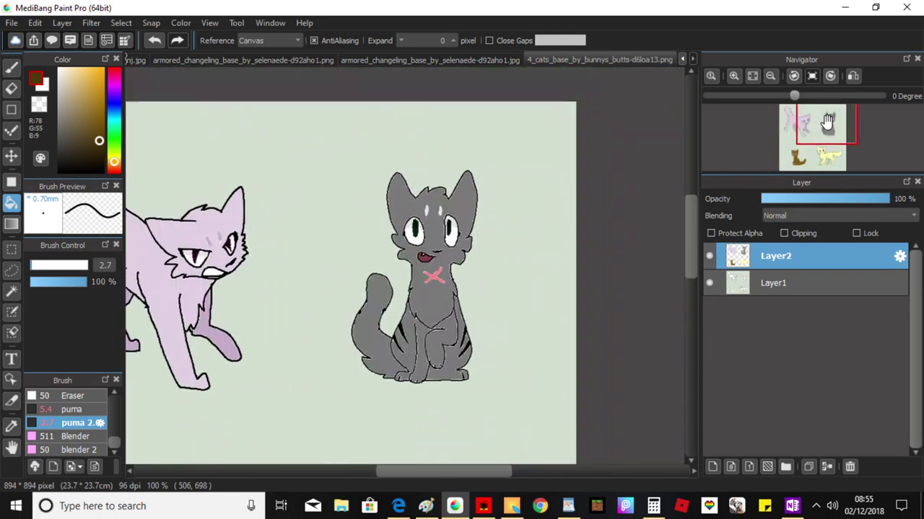
pyautogui.click(11, 426)
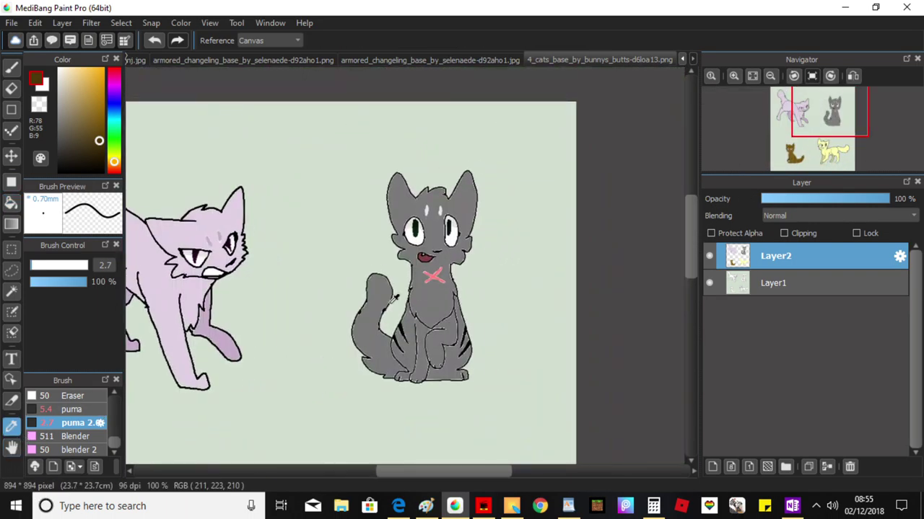
pyautogui.click(434, 295)
pyautogui.click(59, 139)
pyautogui.click(10, 202)
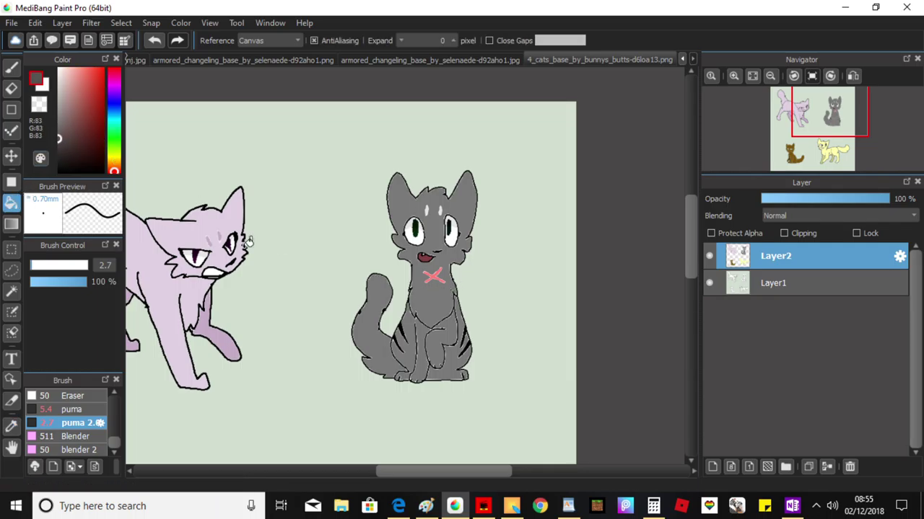
pyautogui.click(384, 349)
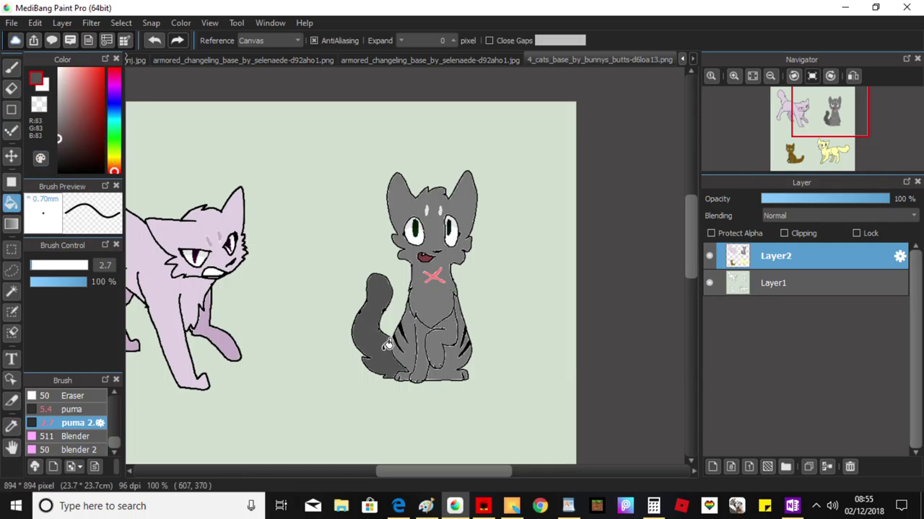
pyautogui.click(461, 367)
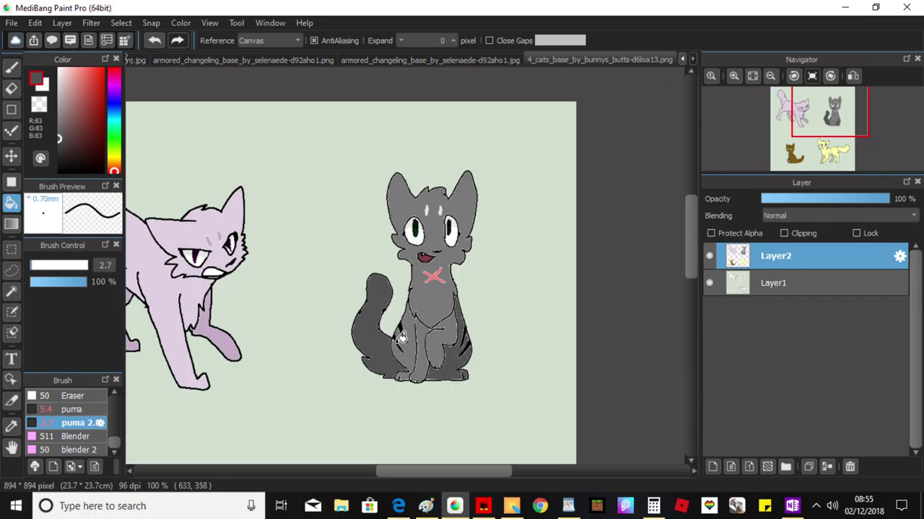
pyautogui.click(12, 68)
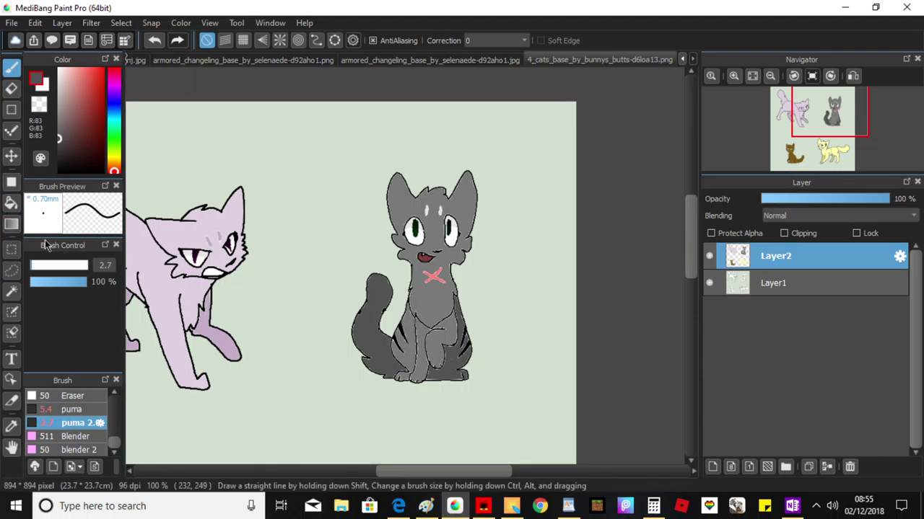
pyautogui.click(11, 203)
pyautogui.click(414, 331)
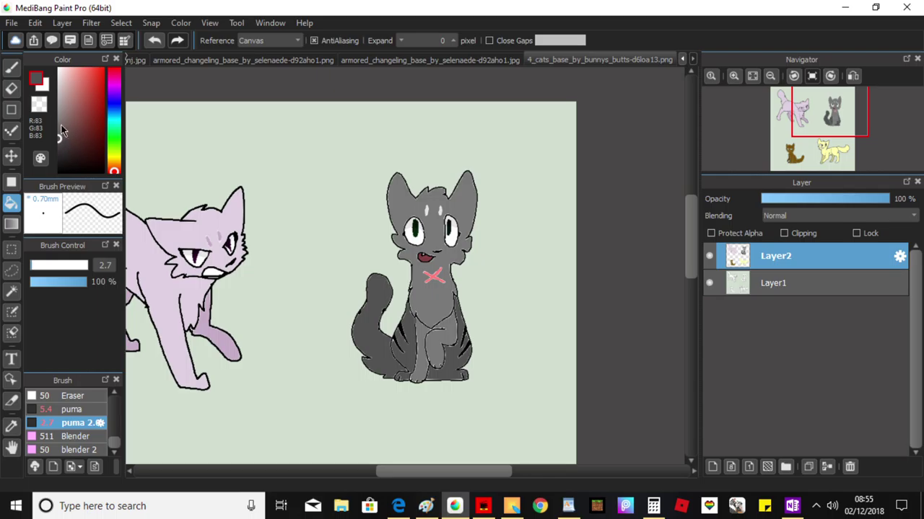
# Try filling the grey cat's head and chest with dark grey (RGB 77, 77, 77), and undo that fill.
pyautogui.click(59, 90)
pyautogui.click(60, 142)
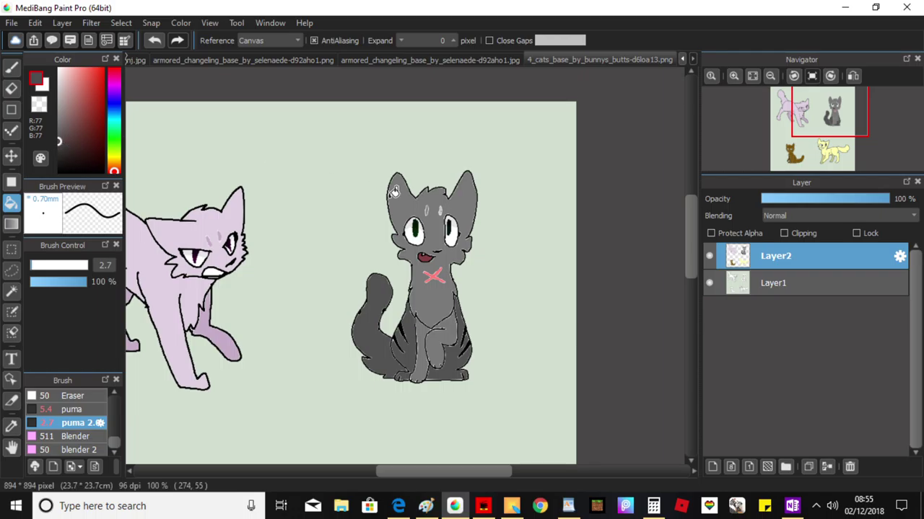
pyautogui.click(428, 212)
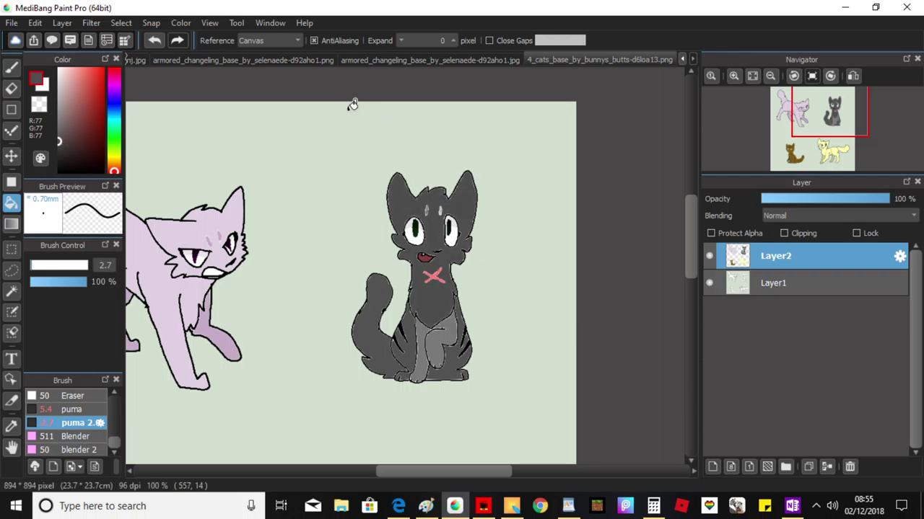
pyautogui.click(155, 41)
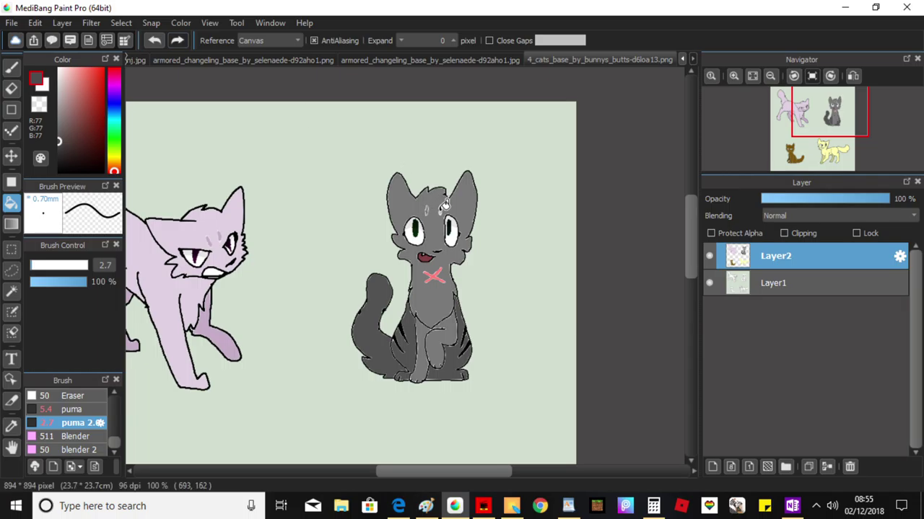
# Switch to the Brush tool and add another empty layer above the colour fills.
pyautogui.press('b')
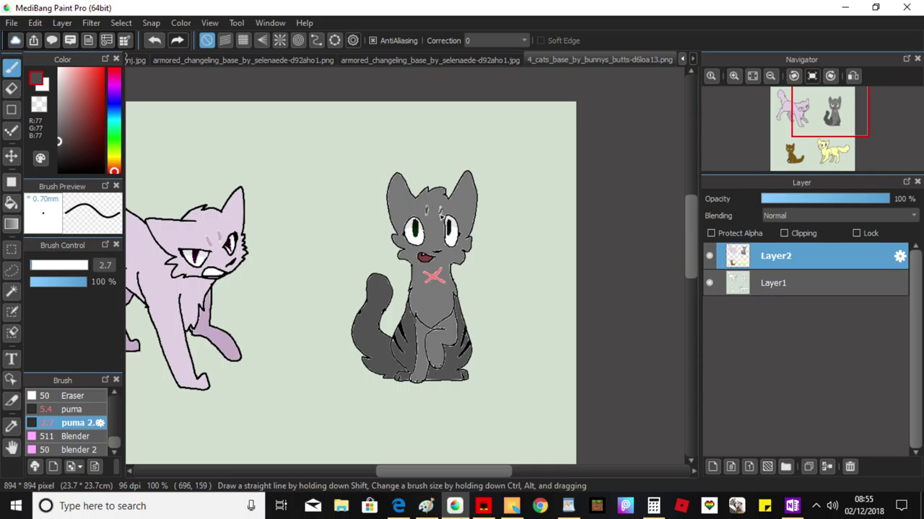
pyautogui.moveTo(824, 126)
pyautogui.mouseDown()
pyautogui.moveTo(806, 151)
pyautogui.moveTo(820, 125)
pyautogui.mouseUp()
pyautogui.click(712, 466)
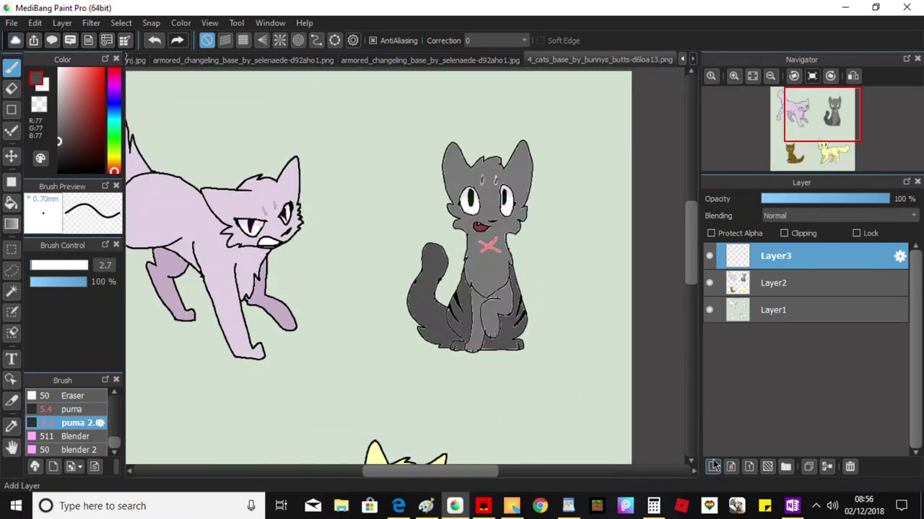
# Hide the colour-fill layer, select the background around all four cats with the Magic Wand, and show the layer again.
pyautogui.click(714, 274)
pyautogui.click(709, 311)
pyautogui.click(709, 310)
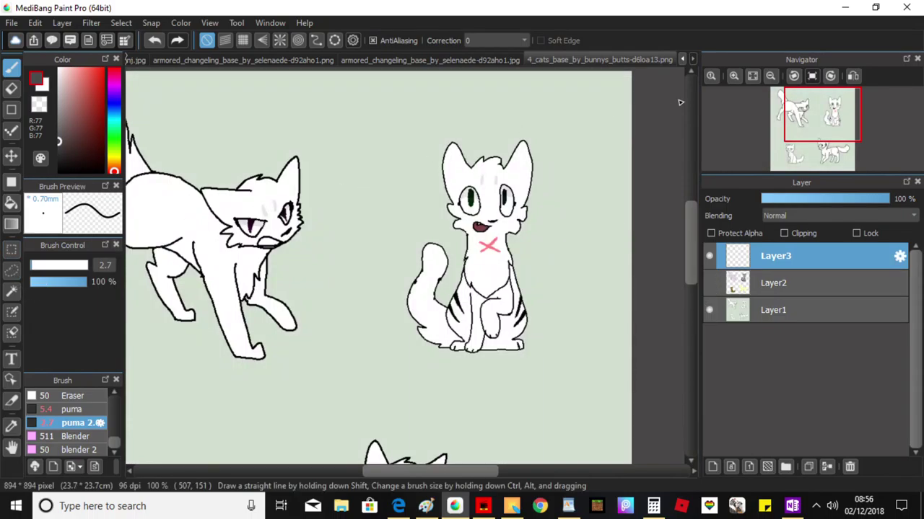
pyautogui.click(771, 76)
pyautogui.click(770, 76)
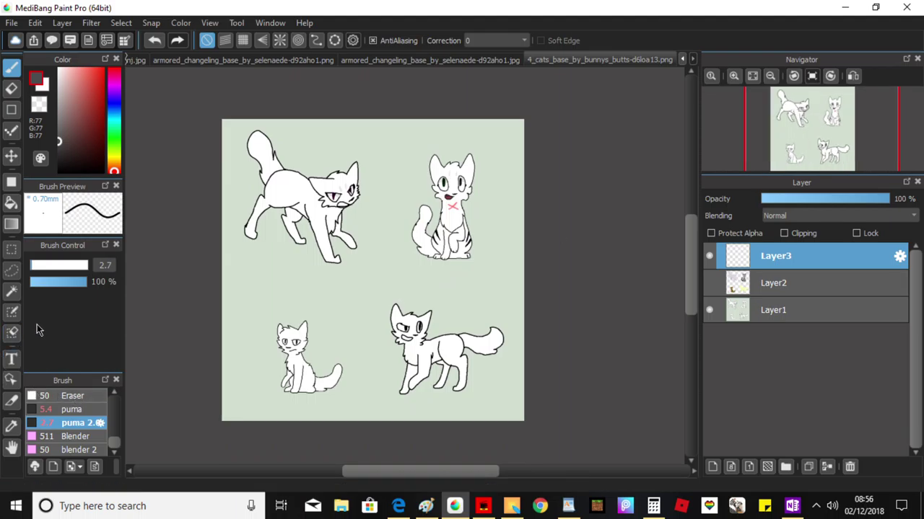
pyautogui.click(11, 290)
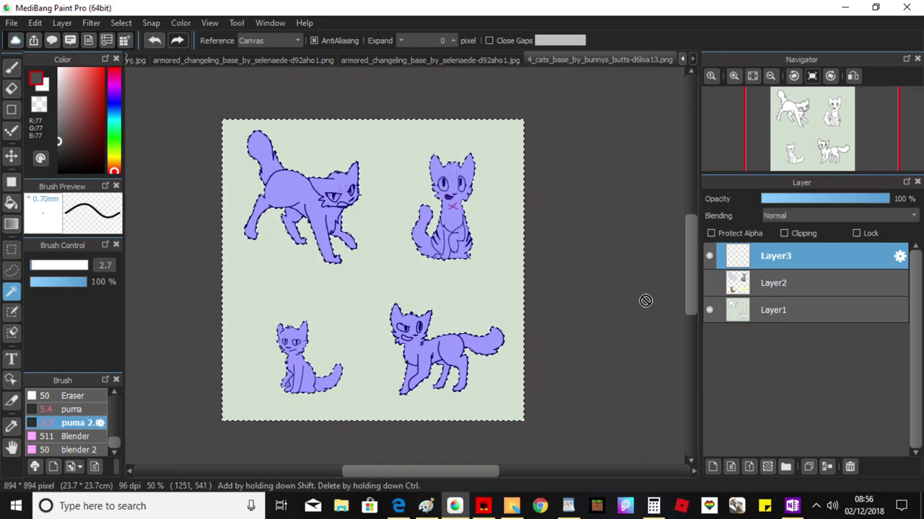
pyautogui.click(709, 283)
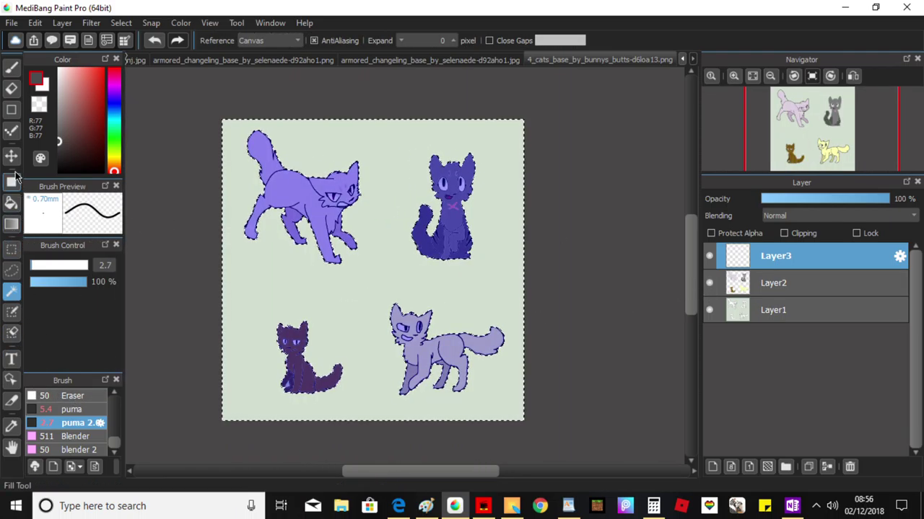
# Fill the selected background on Layer3 with a linear gradient from dark grey (RGB 77, 77, 77) at the top to white below.
pyautogui.click(10, 224)
pyautogui.moveTo(360, 136); pyautogui.dragTo(384, 229)
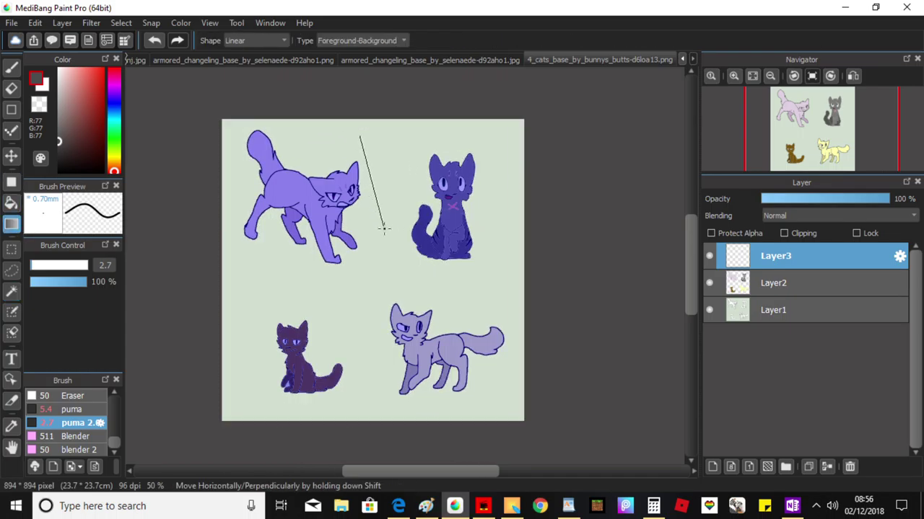
pyautogui.moveTo(357, 333); pyautogui.dragTo(357, 334)
pyautogui.moveTo(350, 206); pyautogui.dragTo(367, 320)
pyautogui.moveTo(356, 362); pyautogui.dragTo(352, 379)
pyautogui.moveTo(367, 261); pyautogui.dragTo(367, 371)
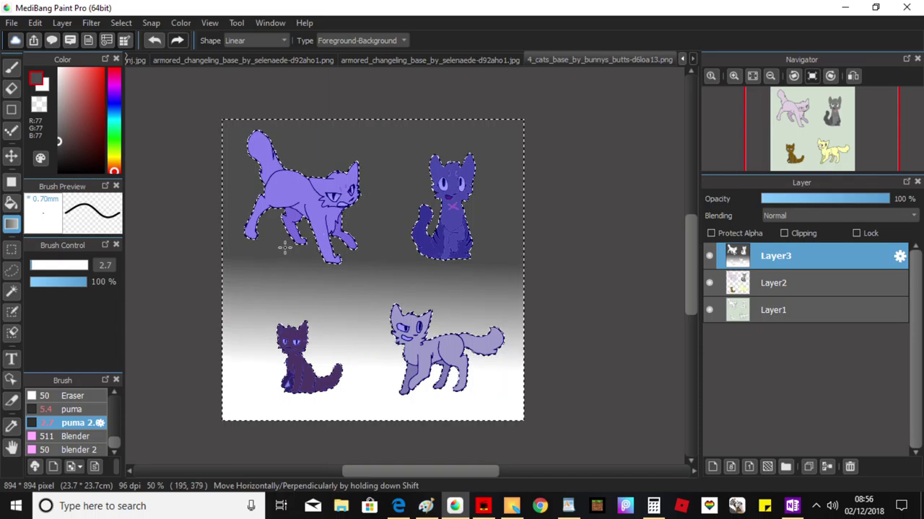
pyautogui.moveTo(377, 196); pyautogui.dragTo(374, 353)
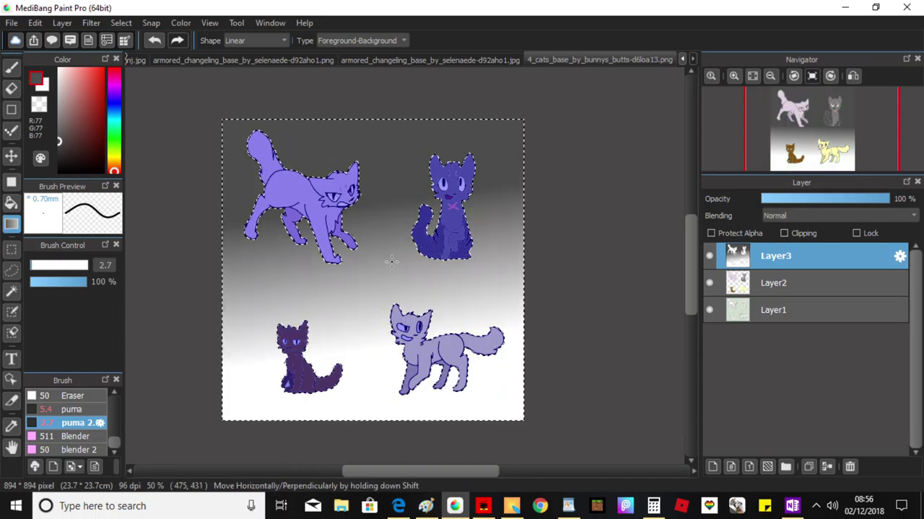
pyautogui.moveTo(373, 200); pyautogui.dragTo(365, 275)
pyautogui.moveTo(374, 223); pyautogui.dragTo(370, 304)
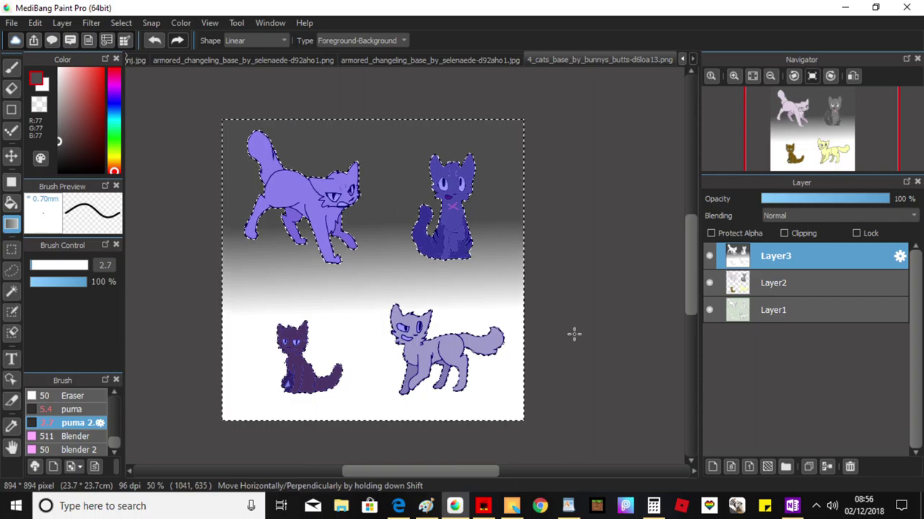
# Add a layer and fill the selected background with a linear gradient from green (RGB 67, 161, 23) at the bottom to white above.
pyautogui.click(712, 466)
pyautogui.hotkey('ctrl', 'd')
pyautogui.hotkey('ctrl', 'z')
pyautogui.moveTo(113, 157); pyautogui.dragTo(114, 144)
pyautogui.click(96, 107)
pyautogui.moveTo(378, 462); pyautogui.dragTo(367, 320)
pyautogui.moveTo(356, 385); pyautogui.dragTo(339, 330)
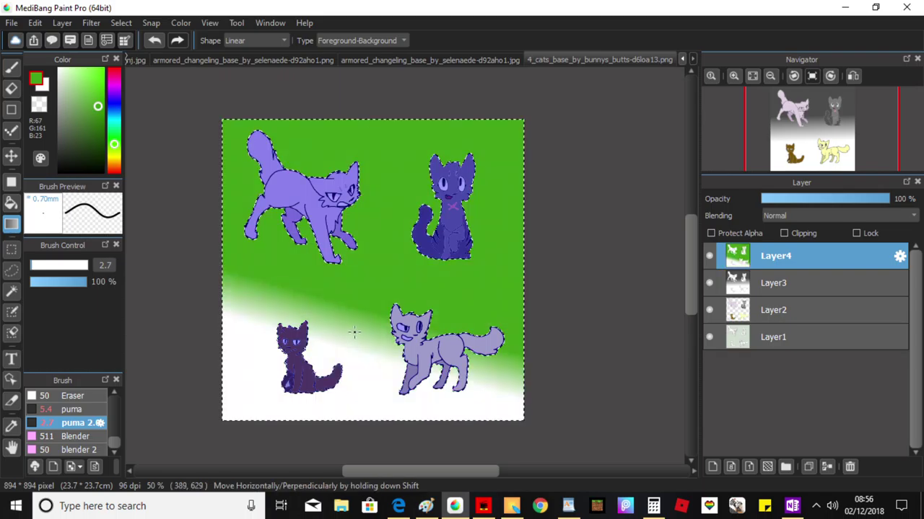
pyautogui.moveTo(346, 412); pyautogui.dragTo(347, 312)
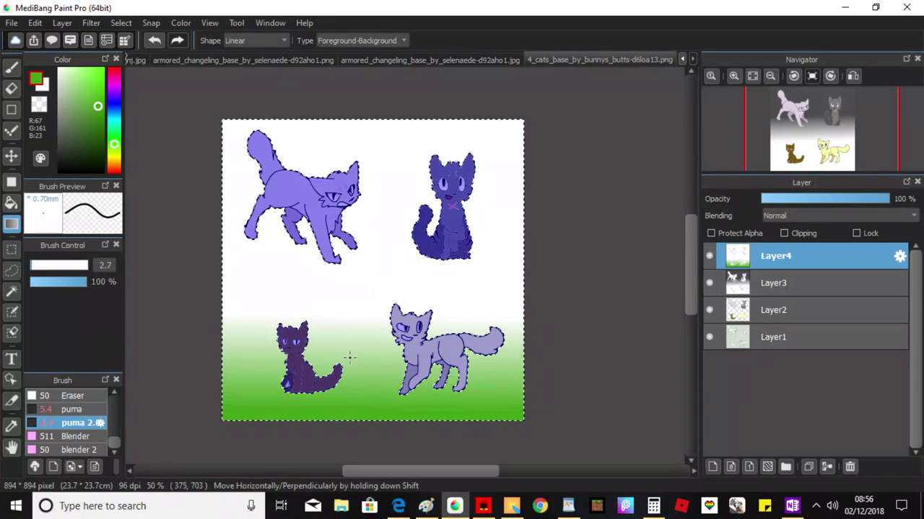
# Try applying a black (RGB 0, 0, 0) gradient to the background on Layer3, and undo it.
pyautogui.click(769, 279)
pyautogui.moveTo(767, 282); pyautogui.dragTo(768, 261)
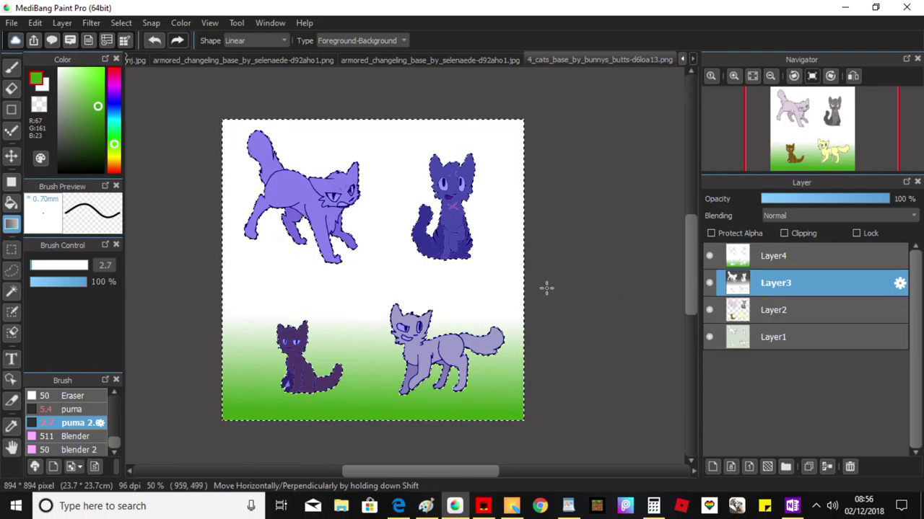
pyautogui.click(59, 171)
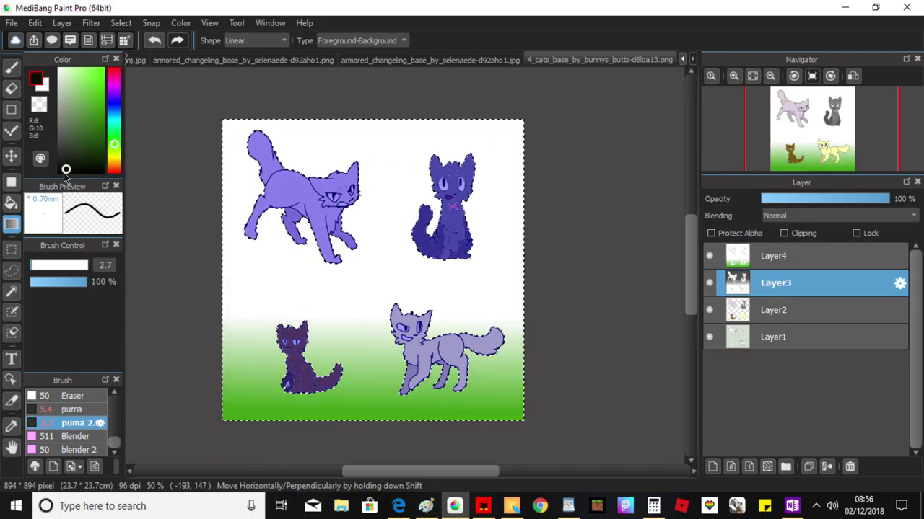
pyautogui.moveTo(399, 142)
pyautogui.mouseDown()
pyautogui.moveTo(410, 180)
pyautogui.moveTo(407, 107)
pyautogui.mouseUp()
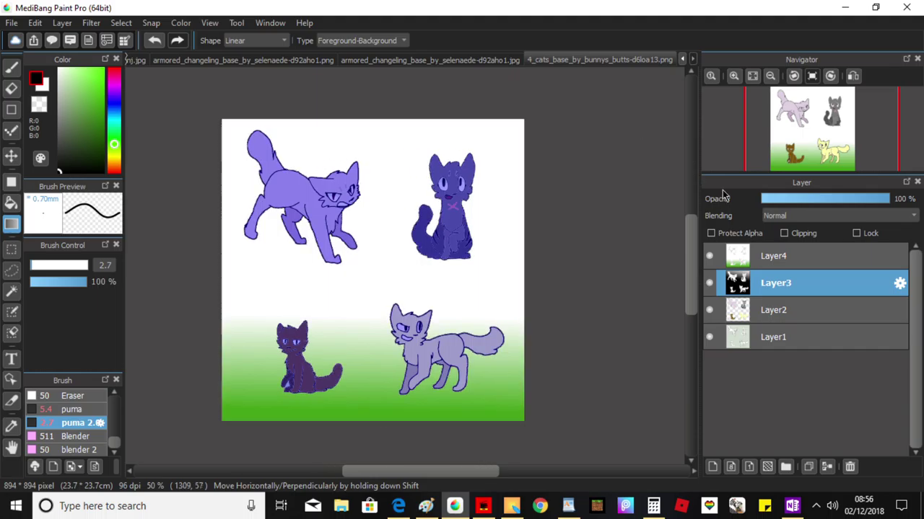
pyautogui.click(160, 41)
pyautogui.click(160, 42)
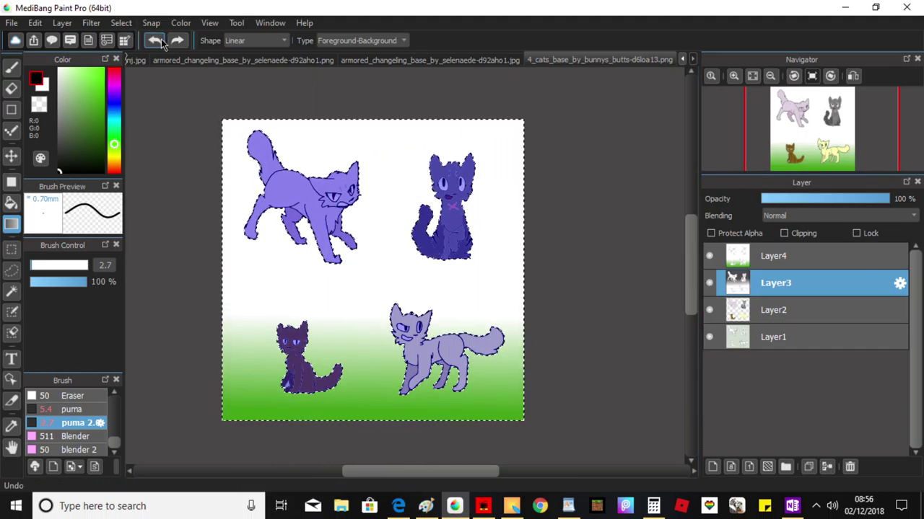
# Replace Layer4's green gradient with a black-to-white linear gradient fading from the canvas top to beyond its lower edge.
pyautogui.click(761, 254)
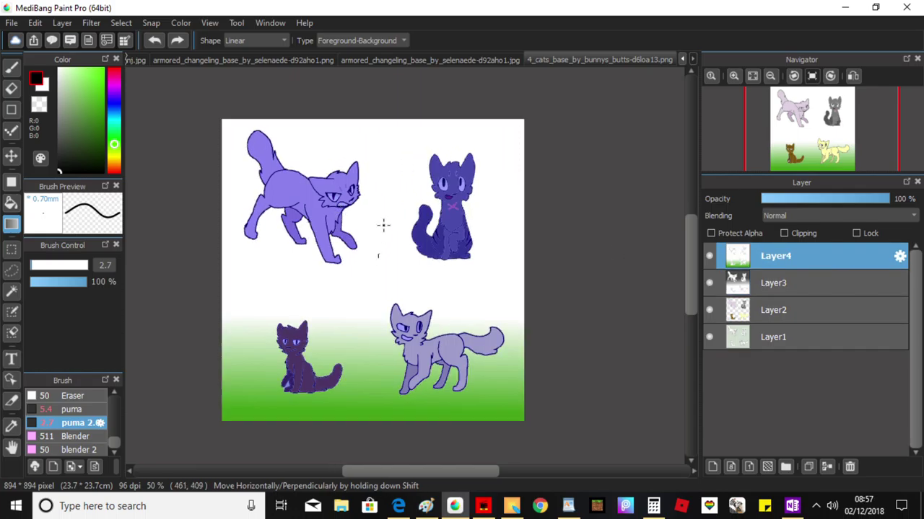
pyautogui.moveTo(377, 243); pyautogui.dragTo(332, 147)
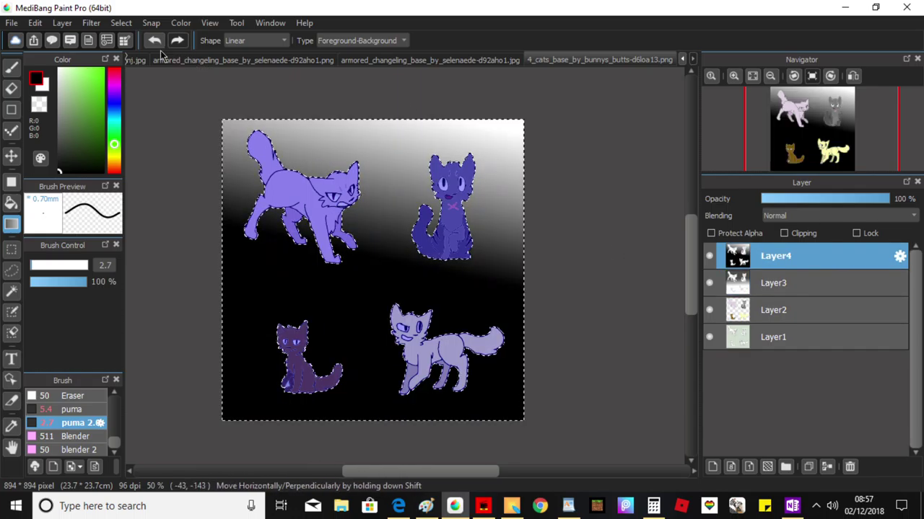
pyautogui.click(156, 42)
pyautogui.moveTo(380, 145); pyautogui.dragTo(383, 200)
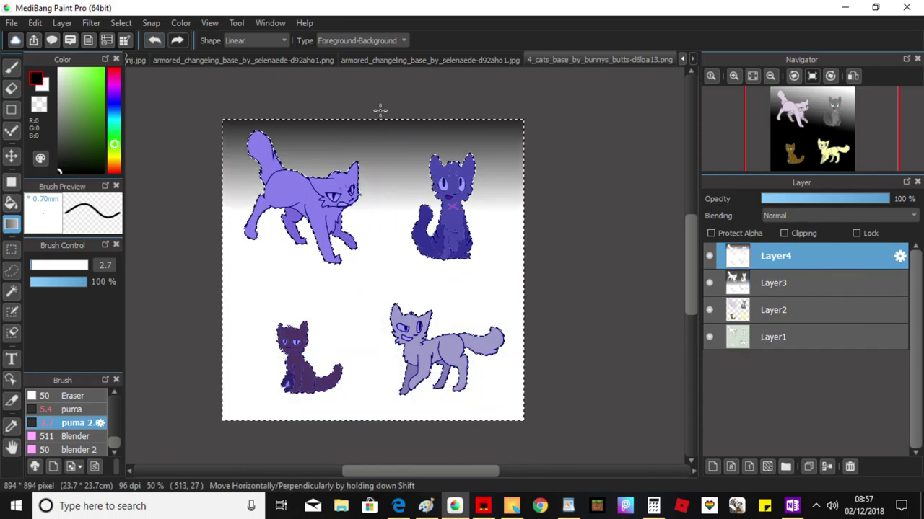
pyautogui.moveTo(393, 132); pyautogui.dragTo(383, 469)
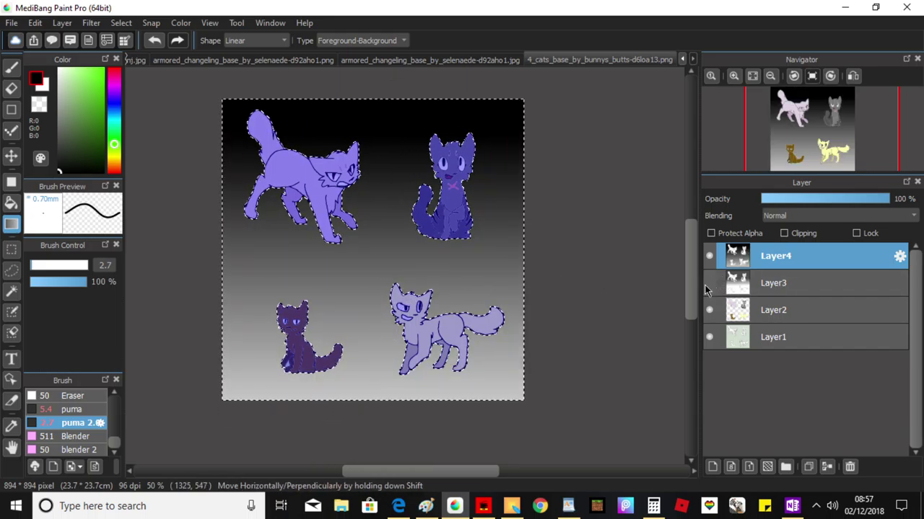
# Toggle the top gradient layer's visibility for comparison and merge it into Layer3 below.
pyautogui.click(709, 256)
pyautogui.click(709, 257)
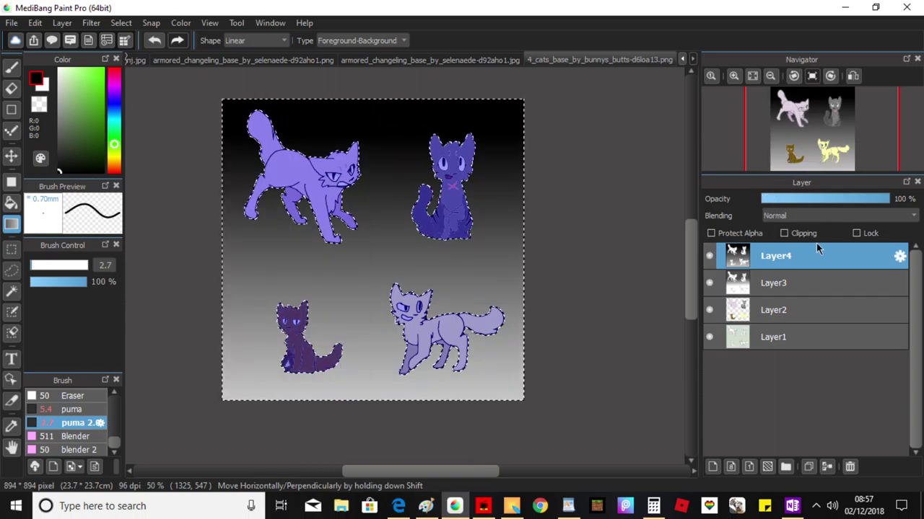
pyautogui.click(827, 468)
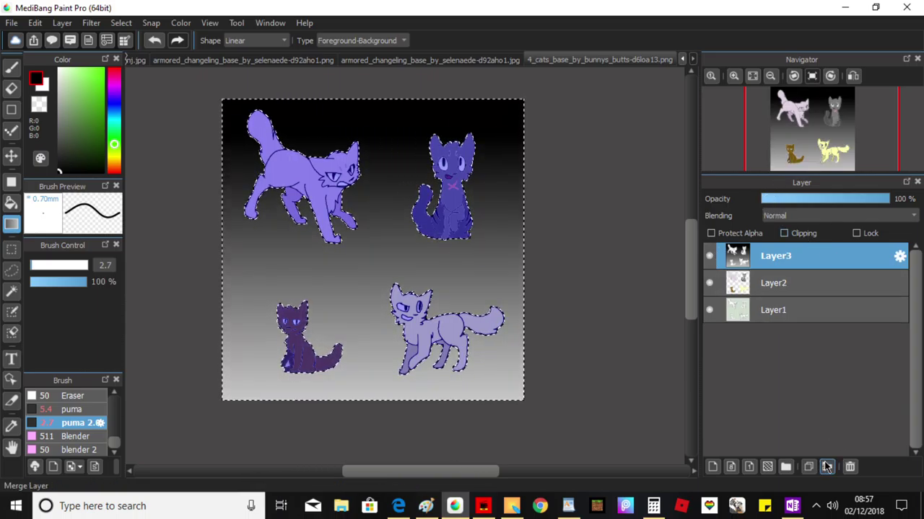
# Clear the background selection, delete the merged gradient layer, and add a fresh empty layer above the colour fills.
pyautogui.click(14, 275)
pyautogui.click(289, 296)
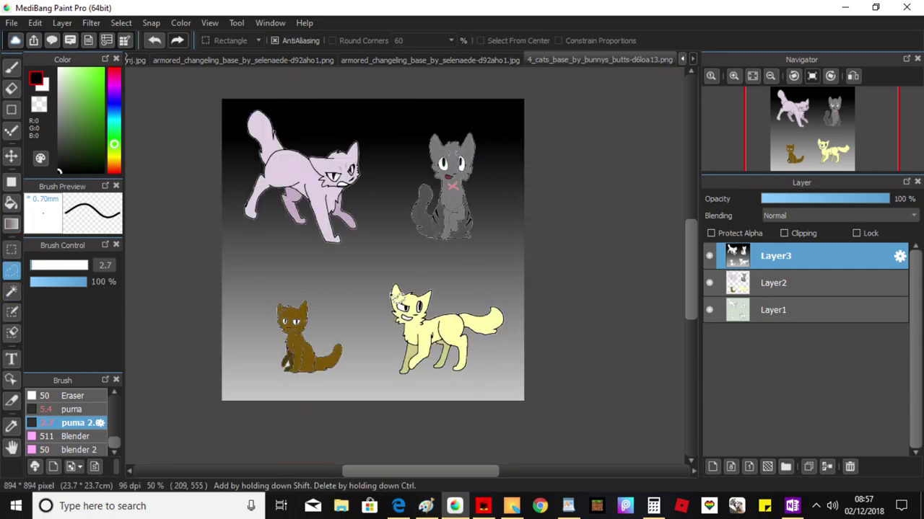
pyautogui.click(850, 467)
pyautogui.click(713, 467)
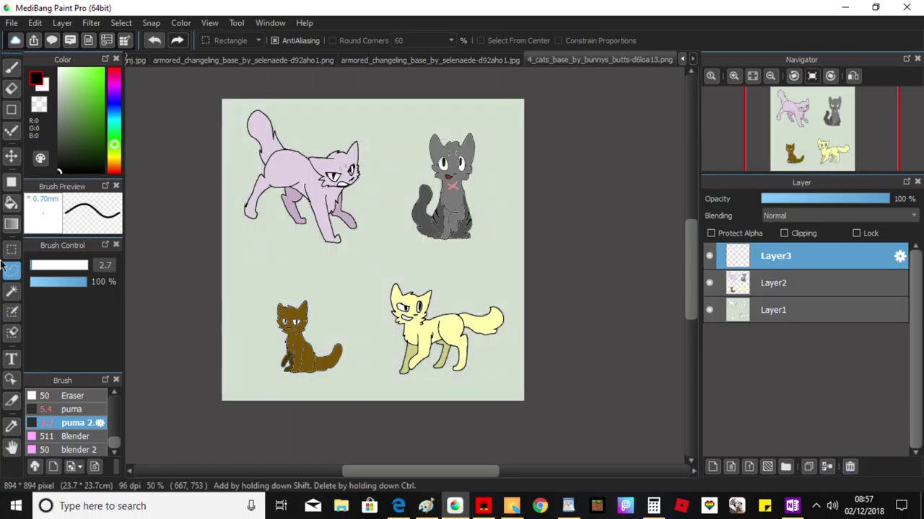
# Select the background around the cats with the Magic Wand and airbrush its upper half black at brush size 1000.
pyautogui.click(11, 291)
pyautogui.click(340, 274)
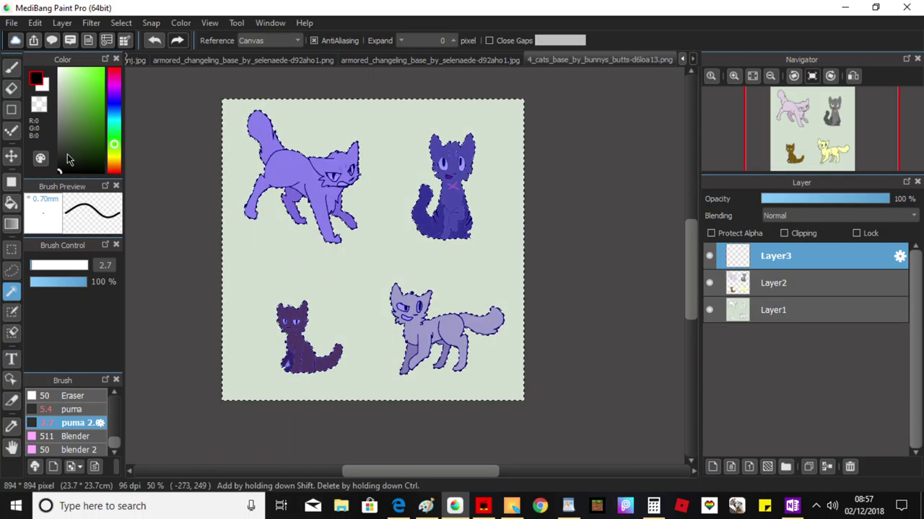
pyautogui.click(11, 66)
pyautogui.moveTo(116, 448); pyautogui.dragTo(118, 425)
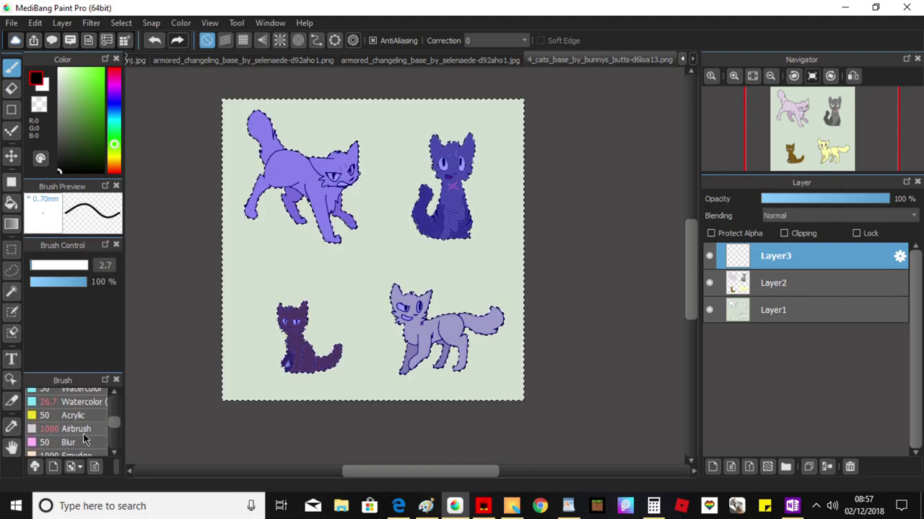
pyautogui.click(83, 431)
pyautogui.moveTo(314, 207); pyautogui.dragTo(246, 156)
pyautogui.moveTo(540, 168); pyautogui.dragTo(206, 148)
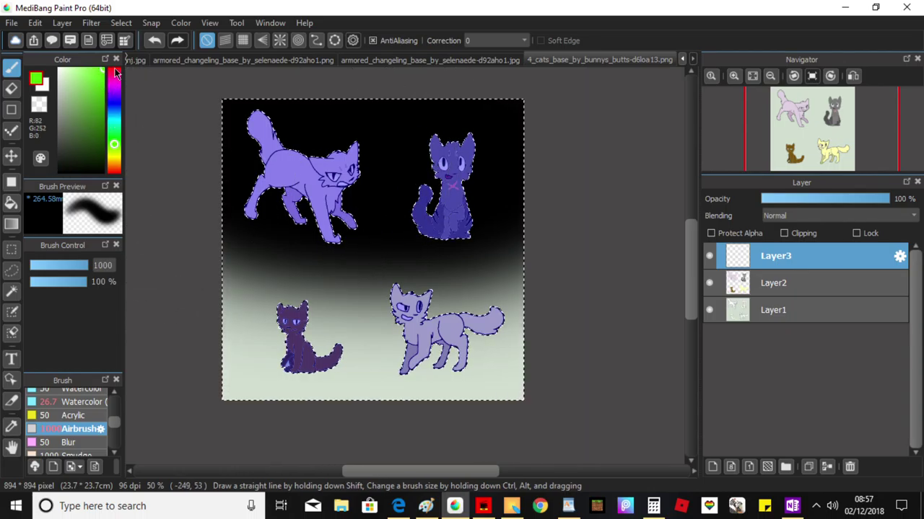
# Airbrush the lower half of the selected background bright green (RGB 83, 255, 0), blending it into the black.
pyautogui.moveTo(216, 354)
pyautogui.mouseDown()
pyautogui.moveTo(464, 351)
pyautogui.moveTo(228, 238)
pyautogui.mouseUp()
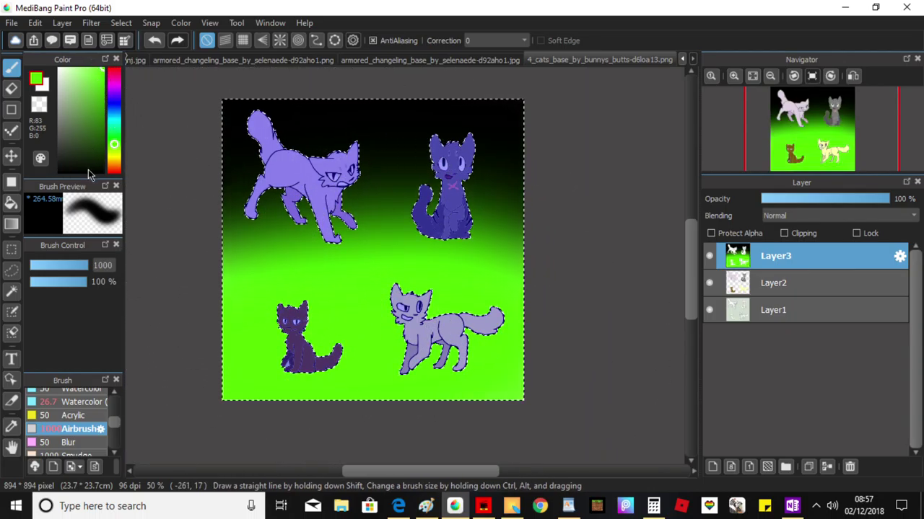
pyautogui.hotkey('ctrl', 'd')
pyautogui.click(118, 81)
pyautogui.hotkey('ctrl', 'z')
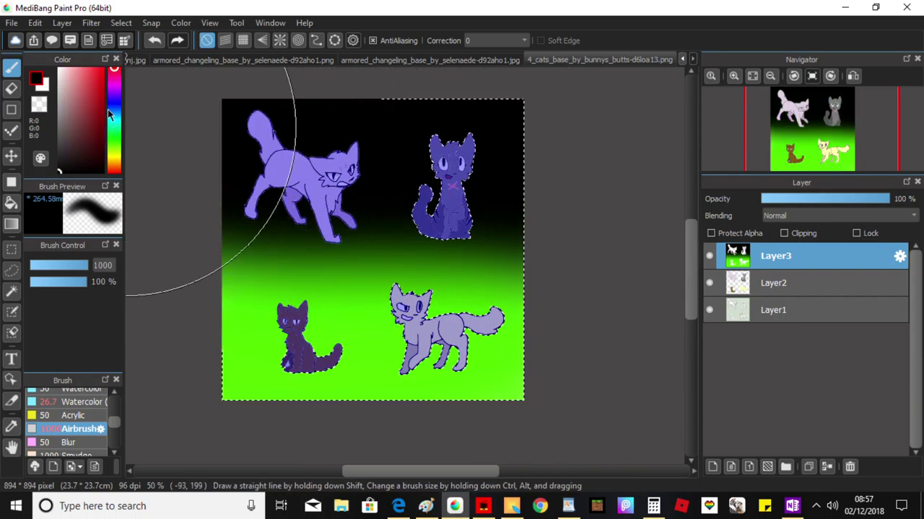
# Airbrush a red (RGB 191, 44, 44) band across the middle of the background at brush size 359, and widen it at size 994.
pyautogui.moveTo(87, 266)
pyautogui.mouseDown()
pyautogui.moveTo(76, 271)
pyautogui.moveTo(88, 267)
pyautogui.mouseUp()
pyautogui.hotkey('ctrl', 'd')
pyautogui.moveTo(190, 242)
pyautogui.mouseDown()
pyautogui.moveTo(473, 251)
pyautogui.moveTo(687, 248)
pyautogui.mouseUp()
pyautogui.hotkey('ctrl', 'z')
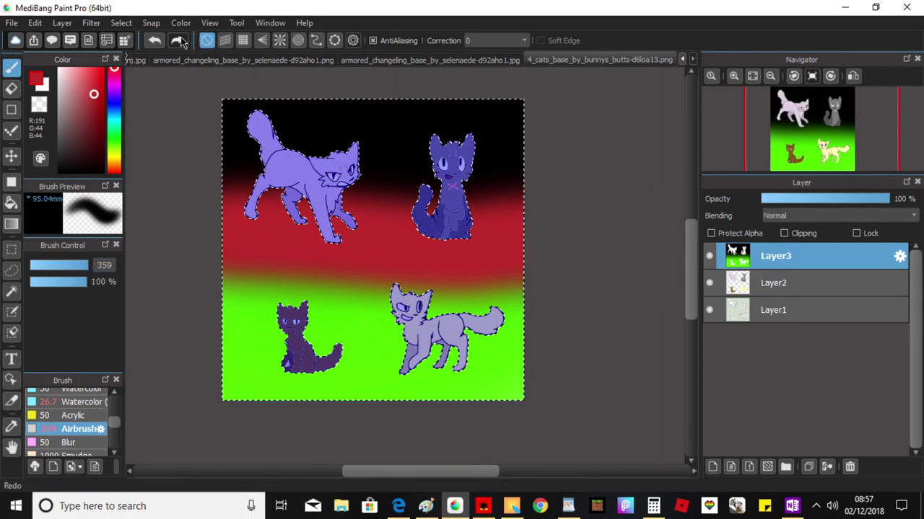
pyautogui.moveTo(76, 268); pyautogui.dragTo(136, 271)
pyautogui.moveTo(523, 269)
pyautogui.mouseDown()
pyautogui.moveTo(182, 248)
pyautogui.moveTo(202, 95)
pyautogui.moveTo(79, 135)
pyautogui.mouseUp()
# Airbrush black over the top of the background and bright green (RGB 54, 255, 0) over its lower part.
pyautogui.click(60, 171)
pyautogui.moveTo(289, 123)
pyautogui.mouseDown()
pyautogui.moveTo(221, 85)
pyautogui.moveTo(608, 111)
pyautogui.mouseUp()
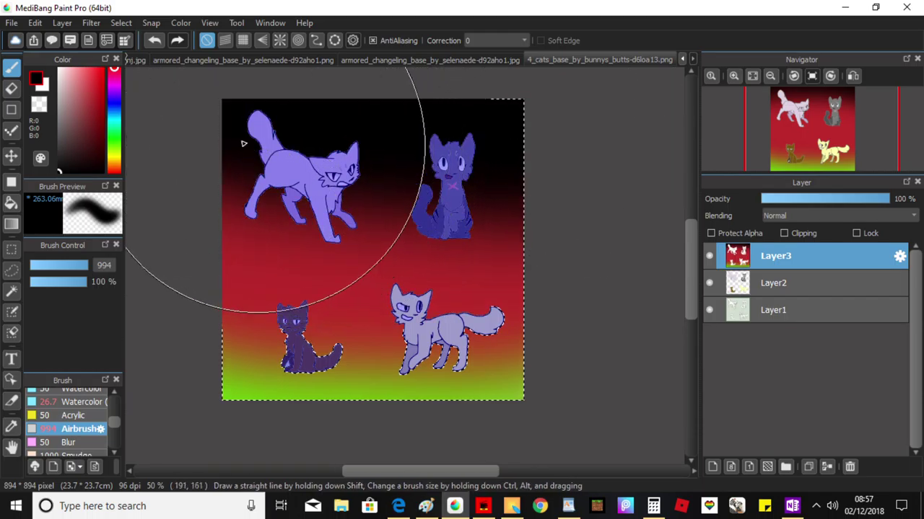
pyautogui.click(114, 143)
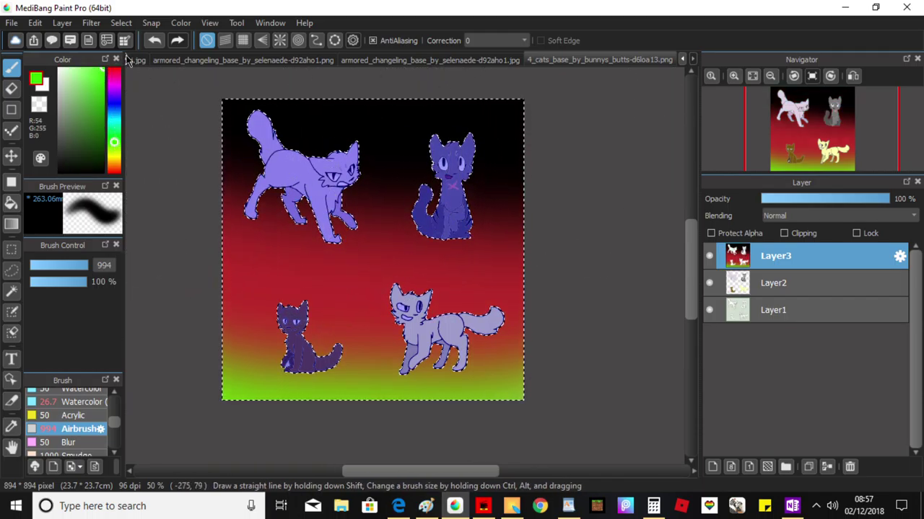
pyautogui.moveTo(304, 411)
pyautogui.mouseDown()
pyautogui.moveTo(519, 404)
pyautogui.moveTo(451, 250)
pyautogui.mouseUp()
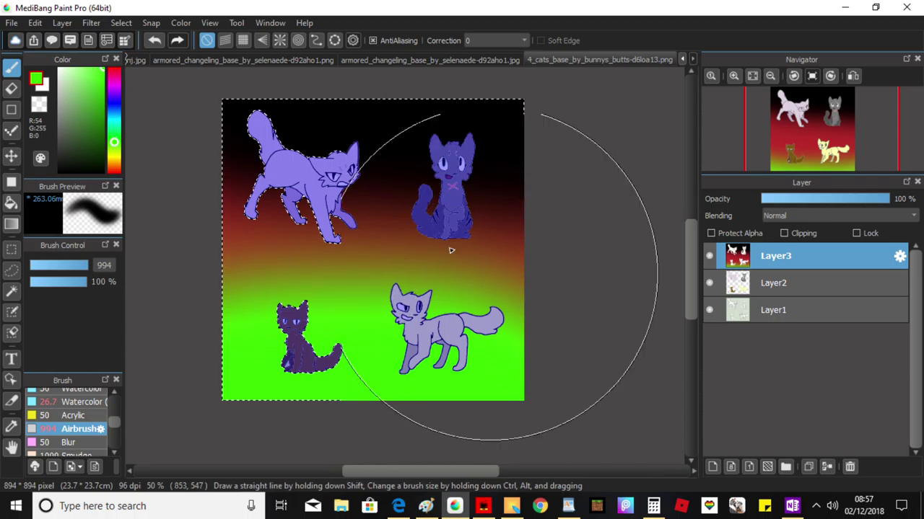
# Try airbrushing pure red (RGB 255, 0, 0) across the middle of the background at brush size 994, and undo it.
pyautogui.click(115, 69)
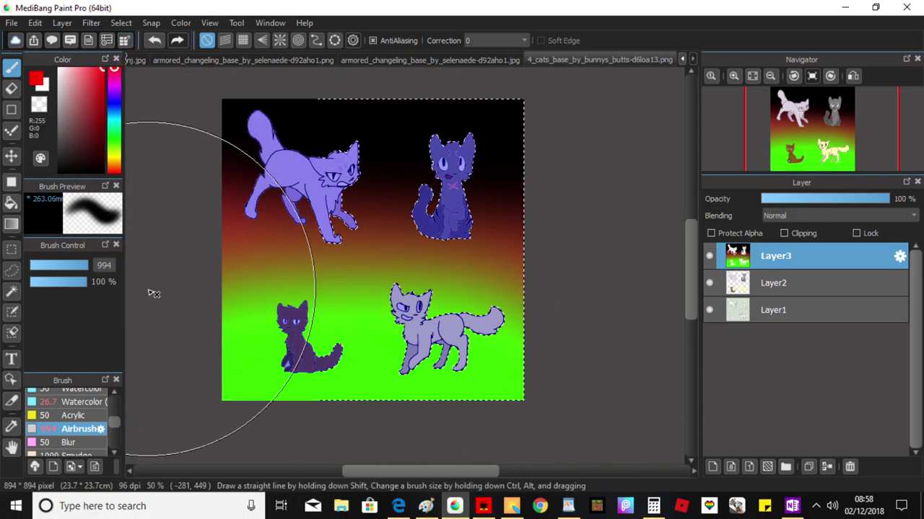
pyautogui.moveTo(502, 274); pyautogui.dragTo(486, 267)
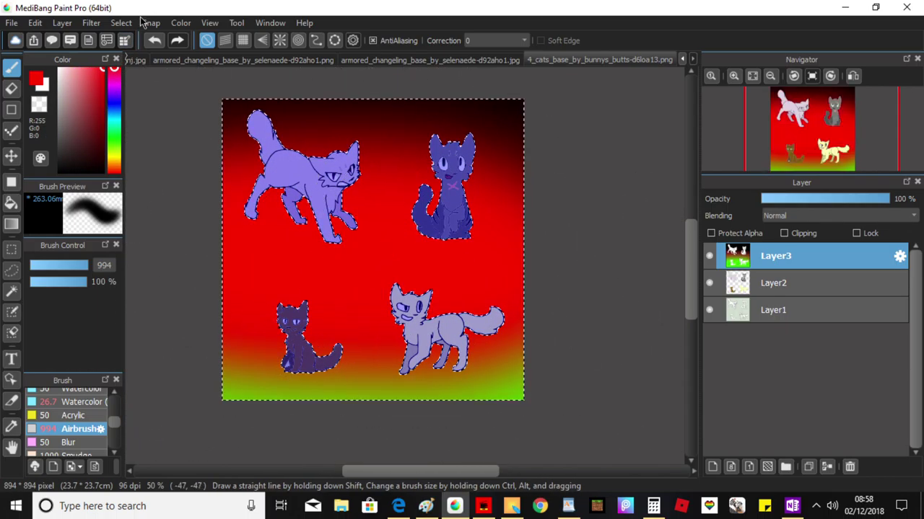
pyautogui.click(155, 41)
# Try airbrushing a pure red (RGB 255, 0, 0) band across the middle of the background at brush size 90, and undo it.
pyautogui.click(83, 265)
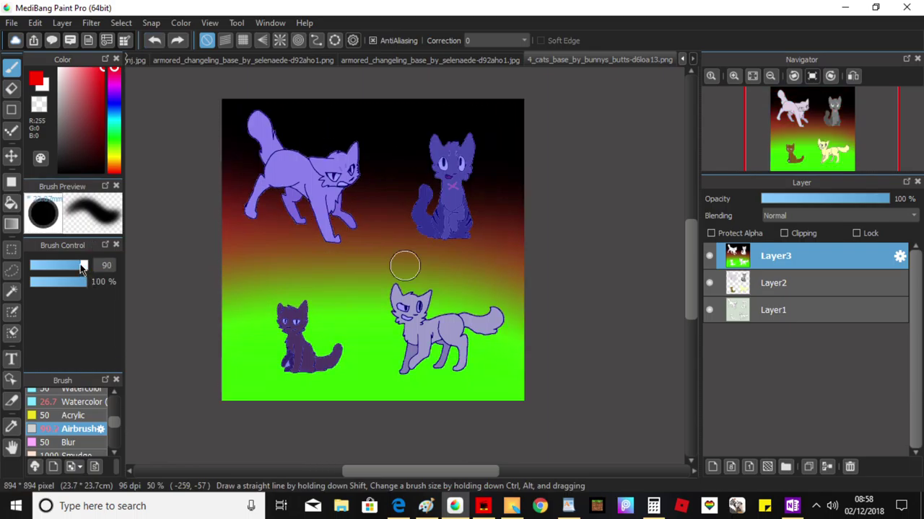
pyautogui.moveTo(210, 248); pyautogui.dragTo(268, 219)
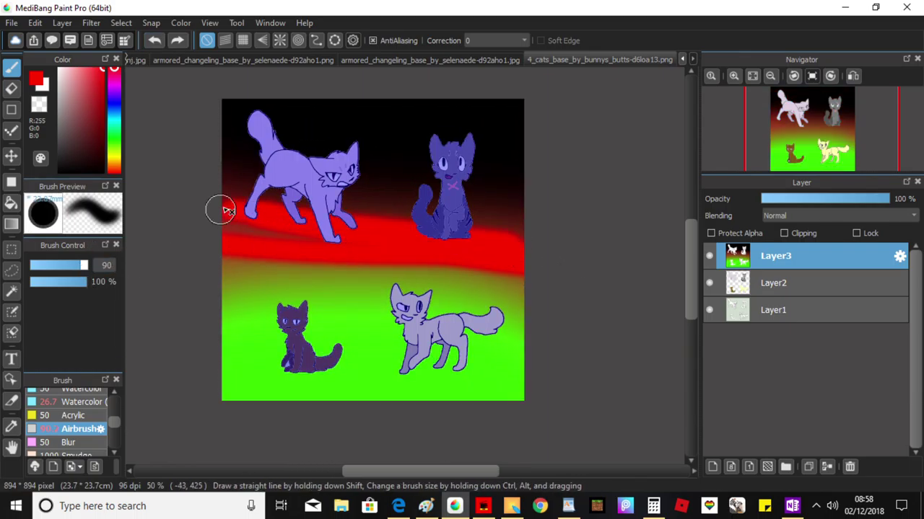
pyautogui.click(154, 41)
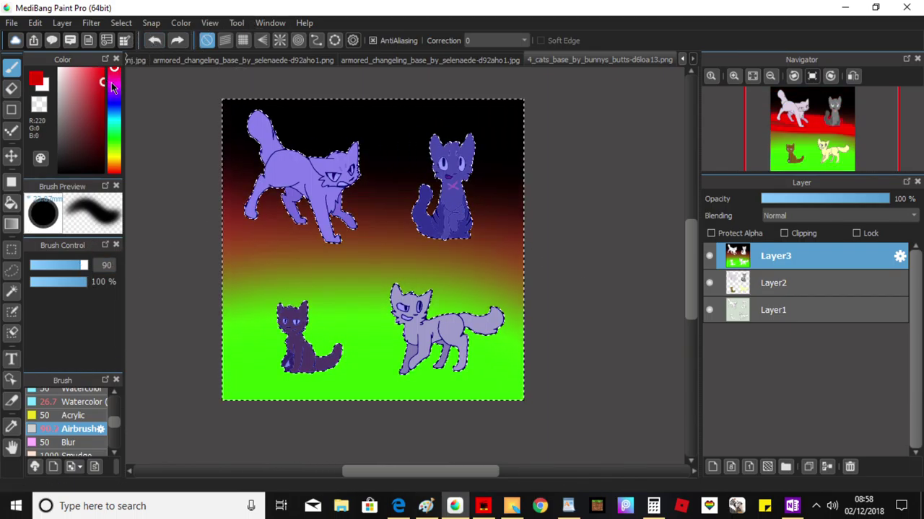
# Airbrush a red (RGB 220, 0, 0) band across the background's middle at brush size 511, and cover its top with black (RGB 0, 0, 0).
pyautogui.moveTo(84, 267); pyautogui.dragTo(98, 268)
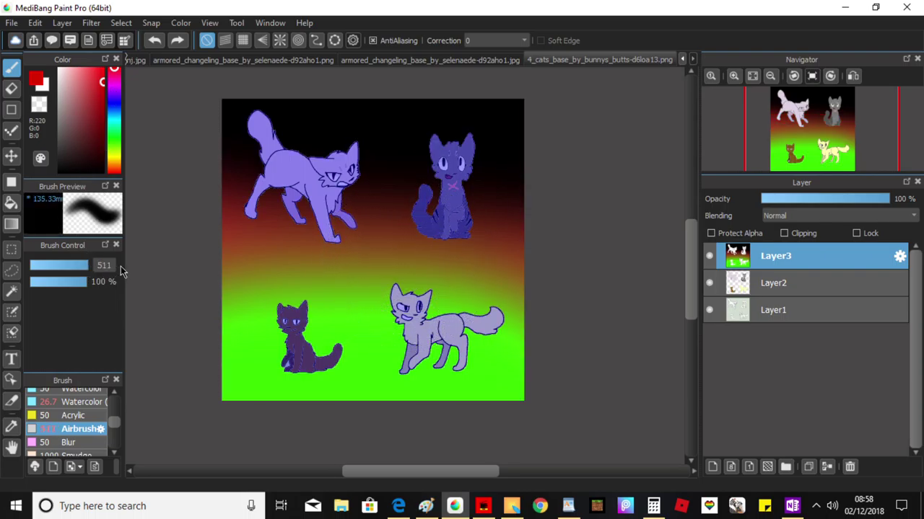
pyautogui.moveTo(503, 264); pyautogui.dragTo(428, 249)
pyautogui.moveTo(254, 243); pyautogui.dragTo(218, 228)
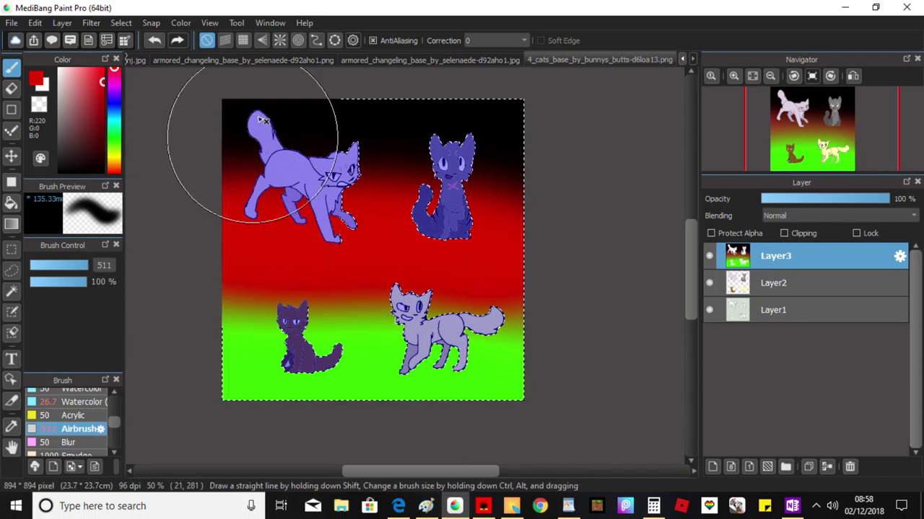
pyautogui.click(60, 171)
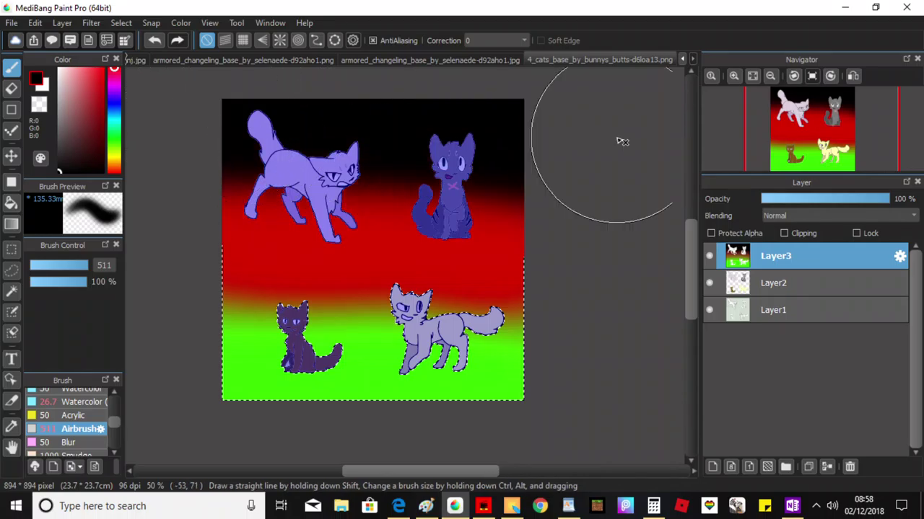
# Airbrush bright green (RGB 35, 255, 0) over the lower part of the background, undoing the first pass and repainting it lower.
pyautogui.click(114, 141)
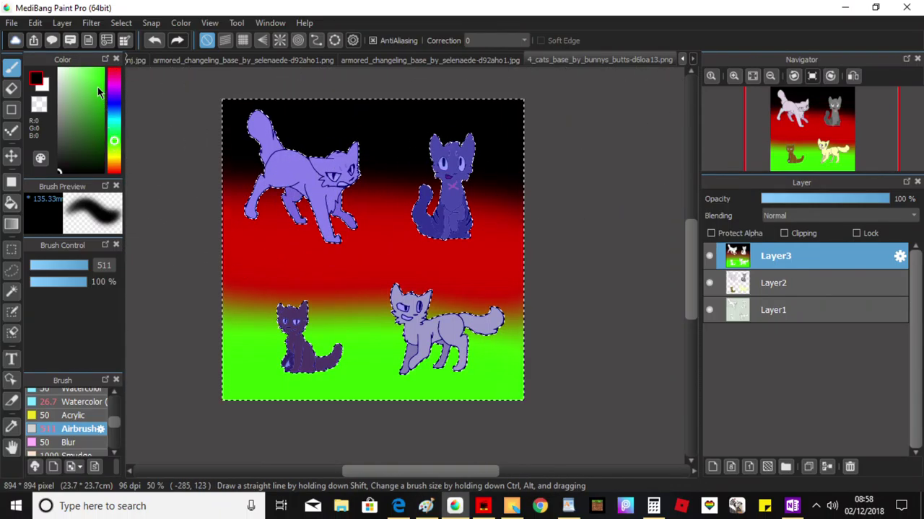
pyautogui.click(101, 93)
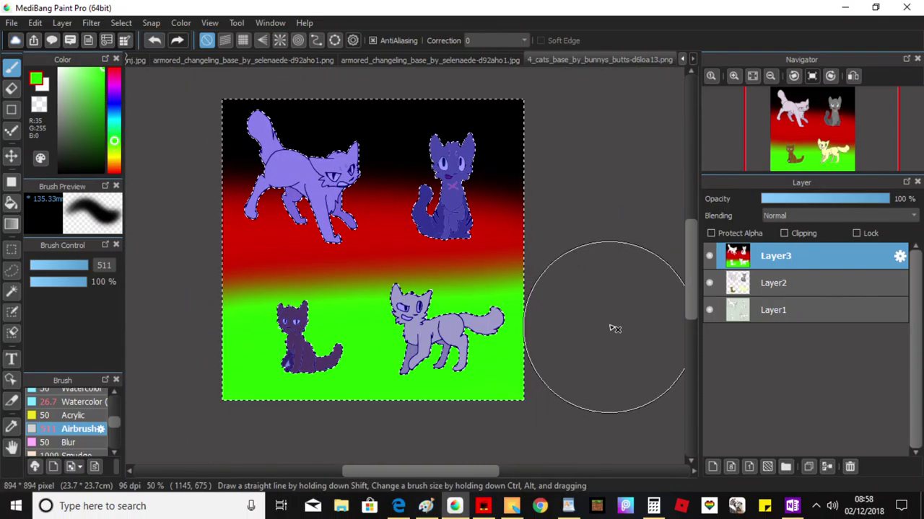
pyautogui.click(157, 42)
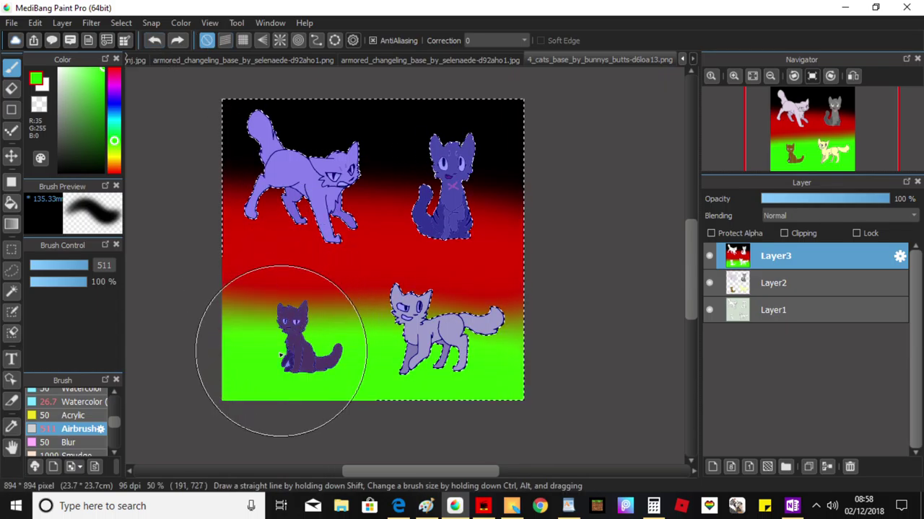
pyautogui.moveTo(456, 361); pyautogui.dragTo(532, 365)
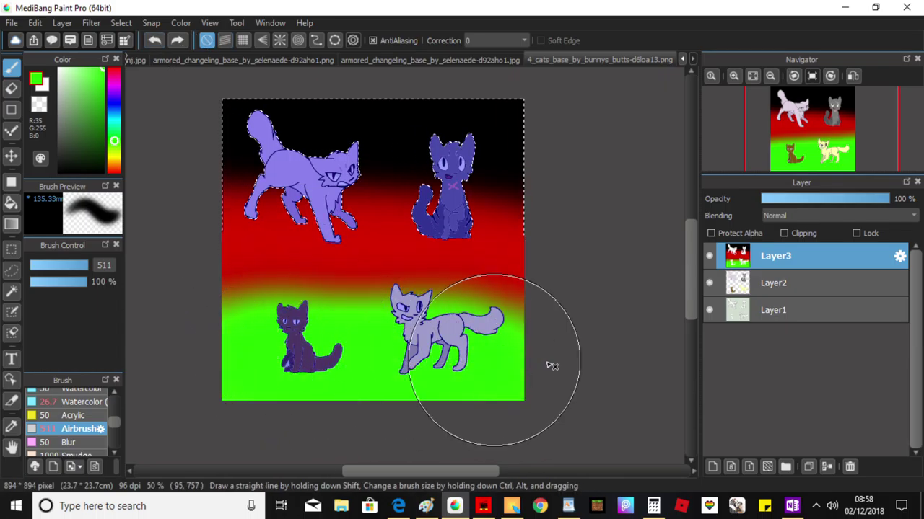
# Toggle the visibility of Layer2 off and on, and clear the background selection with the Lasso tool.
pyautogui.click(708, 283)
pyautogui.click(709, 283)
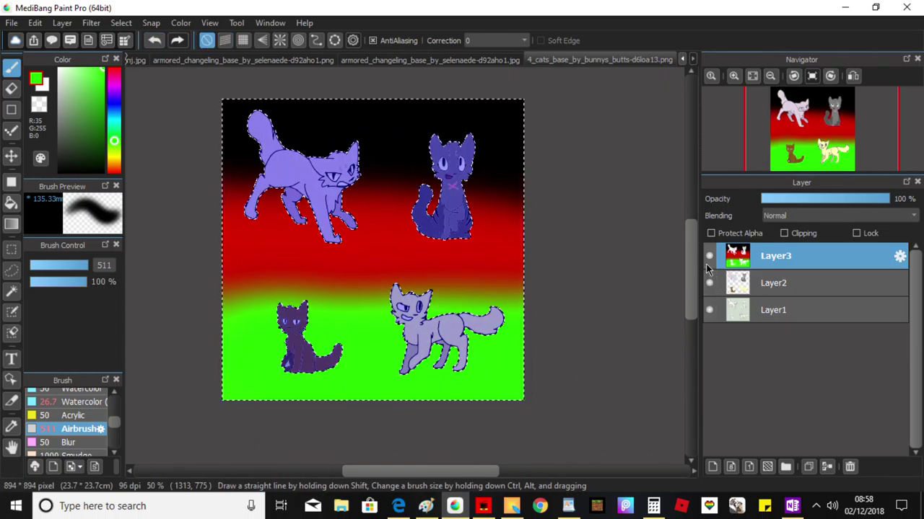
pyautogui.click(12, 269)
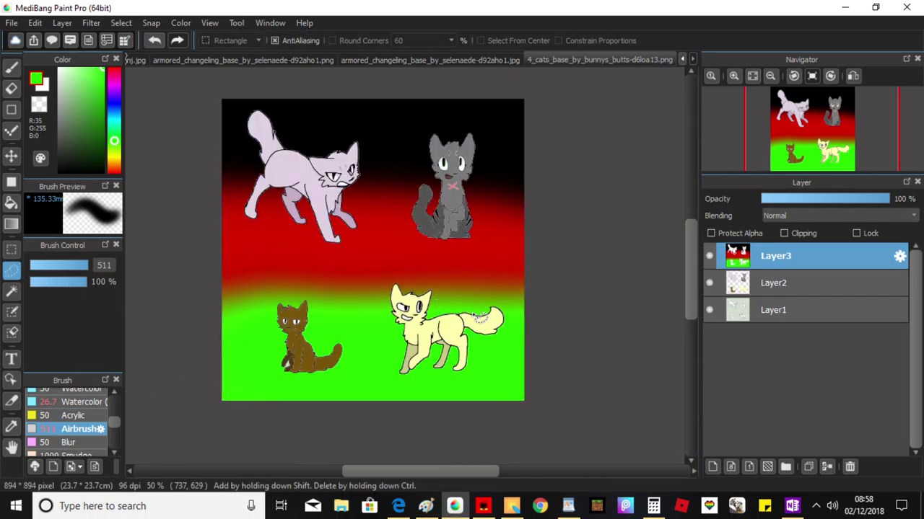
pyautogui.click(398, 505)
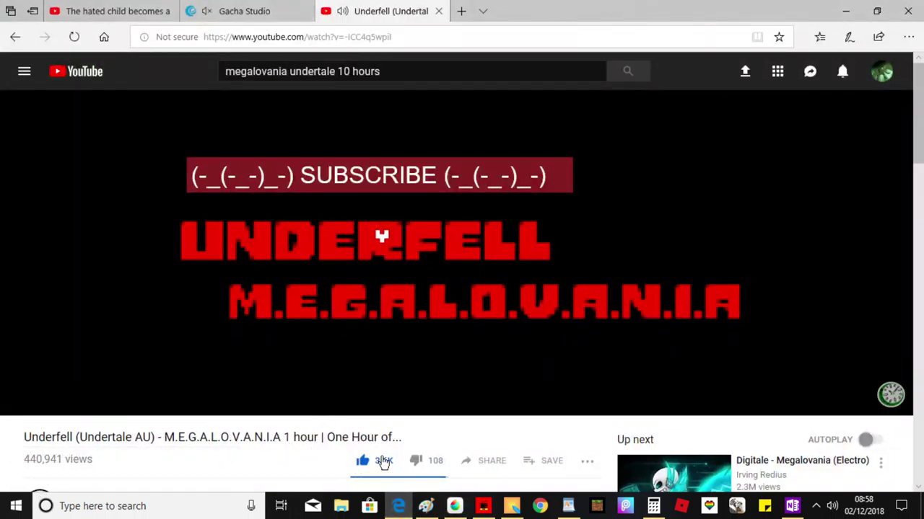
pyautogui.click(418, 506)
pyautogui.click(433, 508)
pyautogui.click(454, 506)
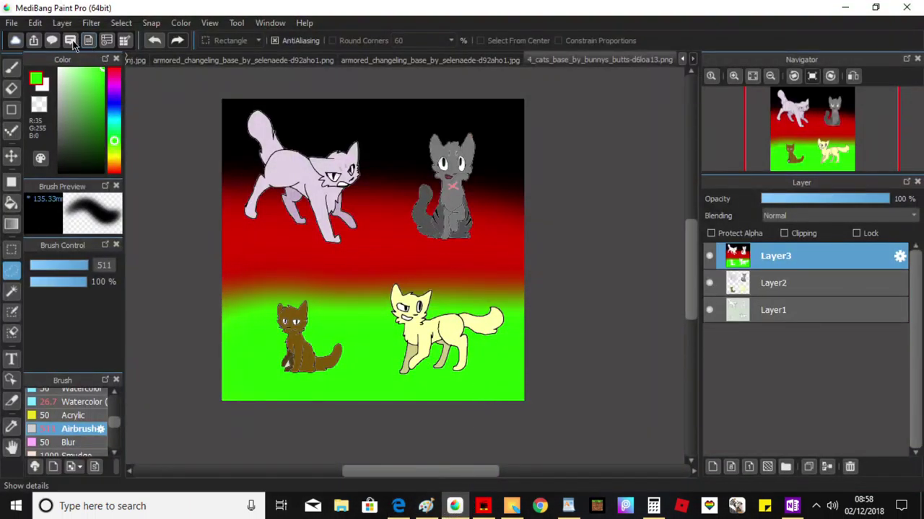
pyautogui.click(485, 506)
pyautogui.click(454, 506)
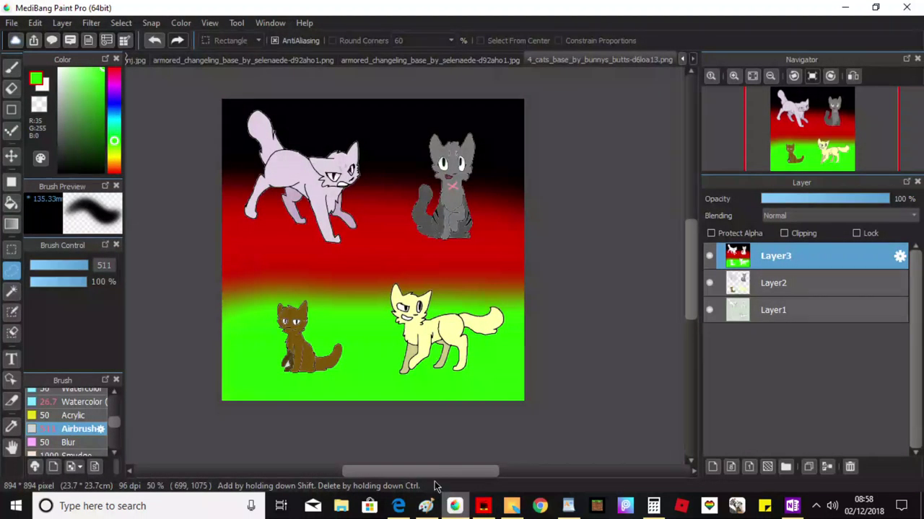
# Open a second copy of the image 4_cats_base_by_bunnys_butts-d6loa13 from the Pictures folder, accepting that it is already open.
pyautogui.click(10, 25)
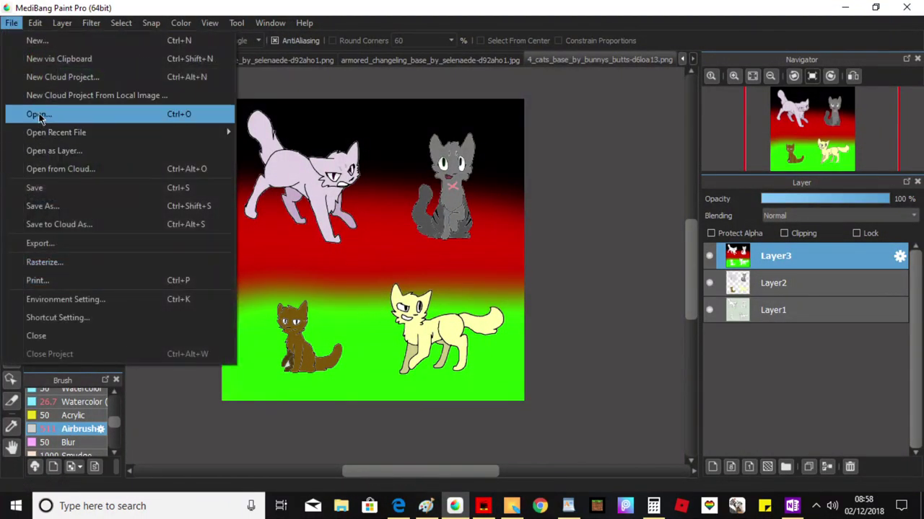
pyautogui.click(40, 113)
pyautogui.hotkey('ctrl', 'o')
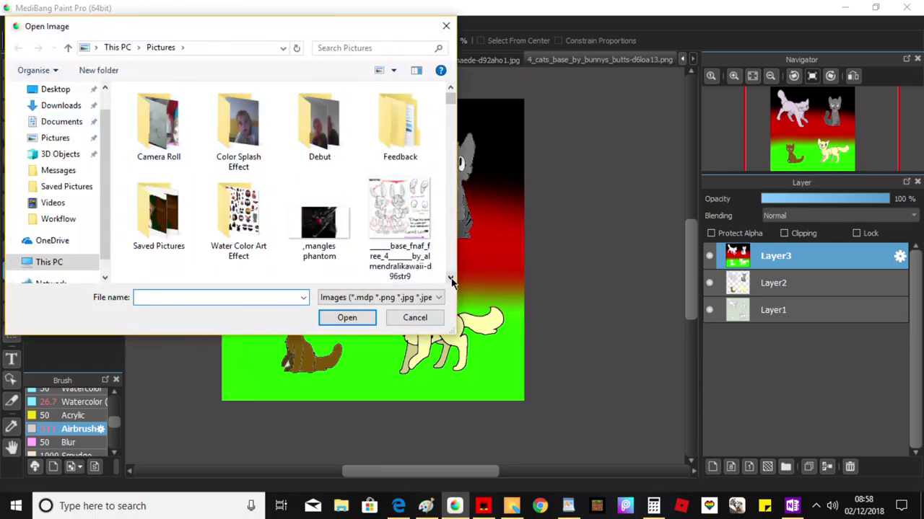
pyautogui.click(452, 280)
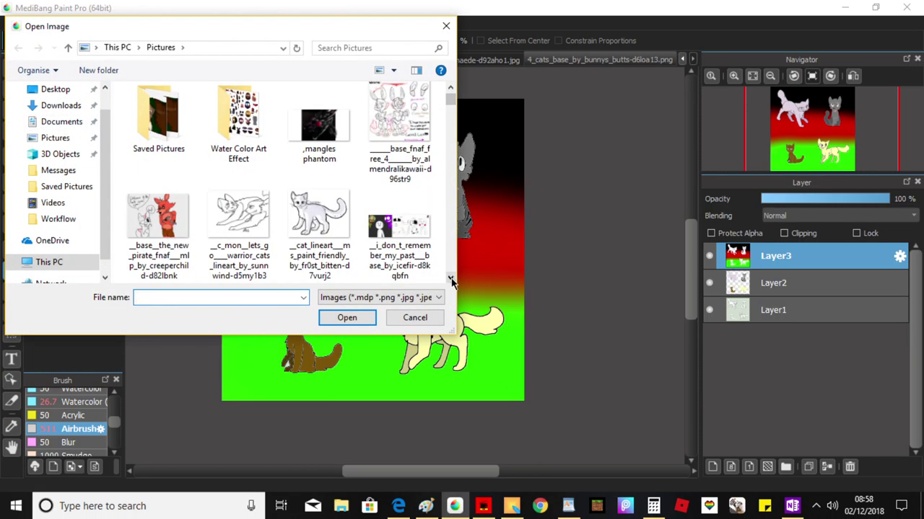
pyautogui.click(154, 128)
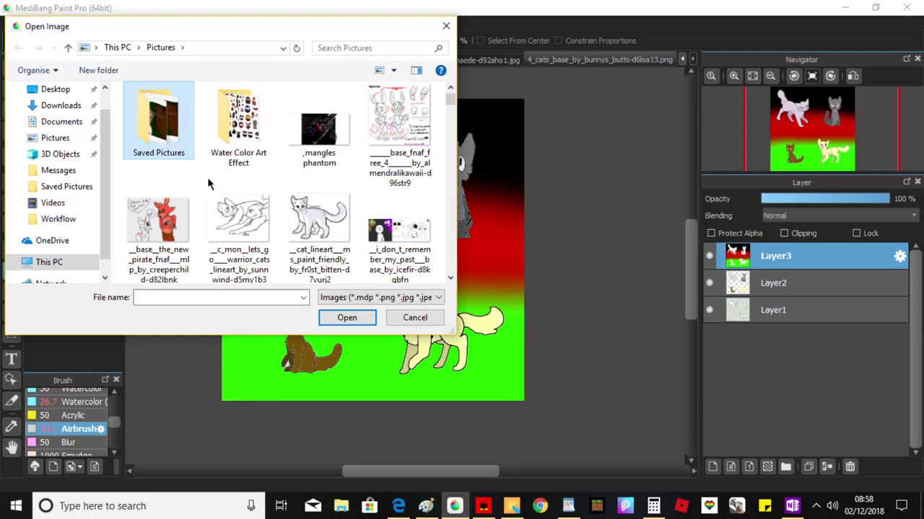
pyautogui.click(62, 138)
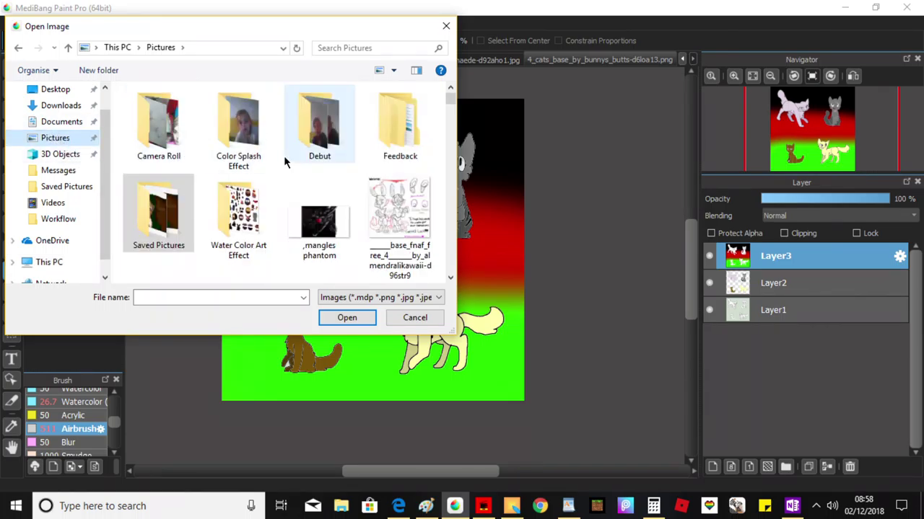
pyautogui.scroll(-3, 449, 280)
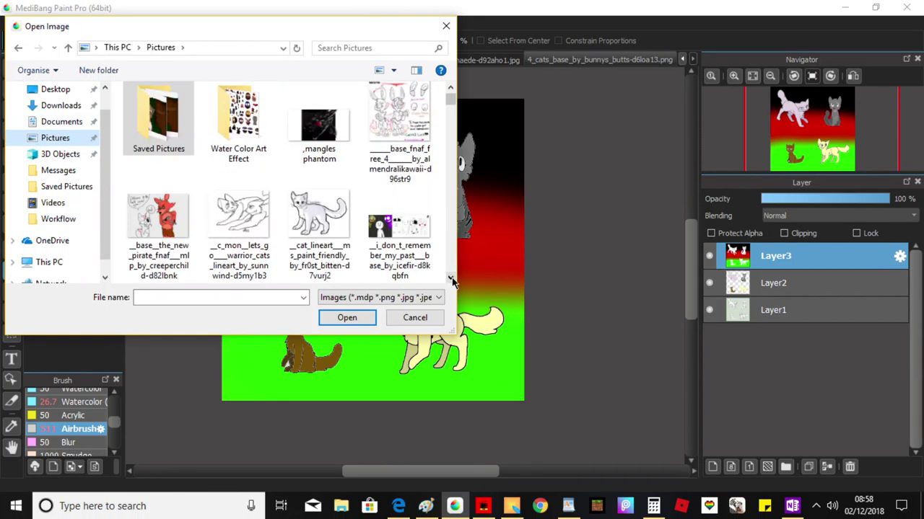
pyautogui.scroll(-10, 451, 280)
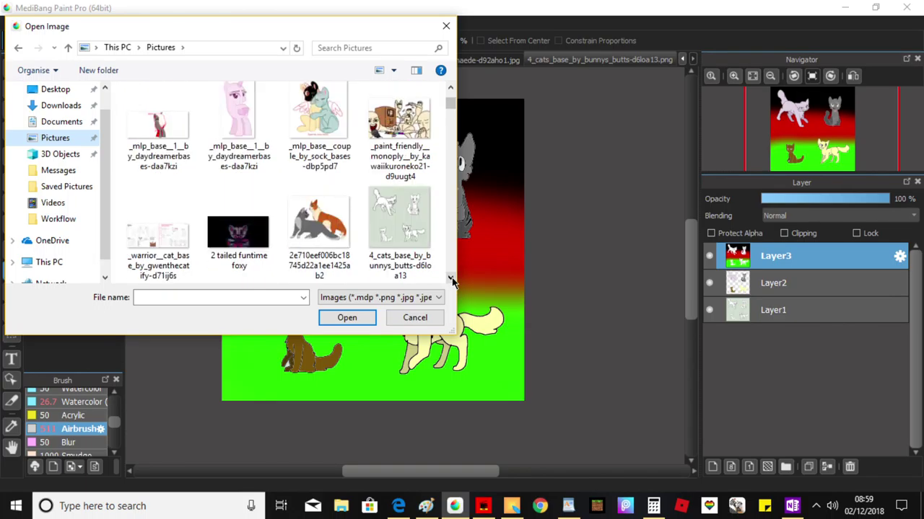
pyautogui.click(403, 256)
pyautogui.click(347, 317)
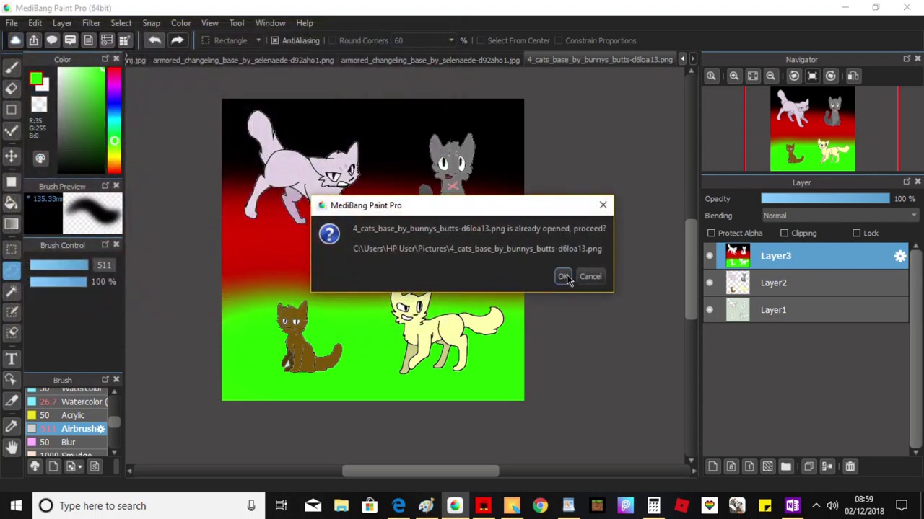
pyautogui.click(563, 276)
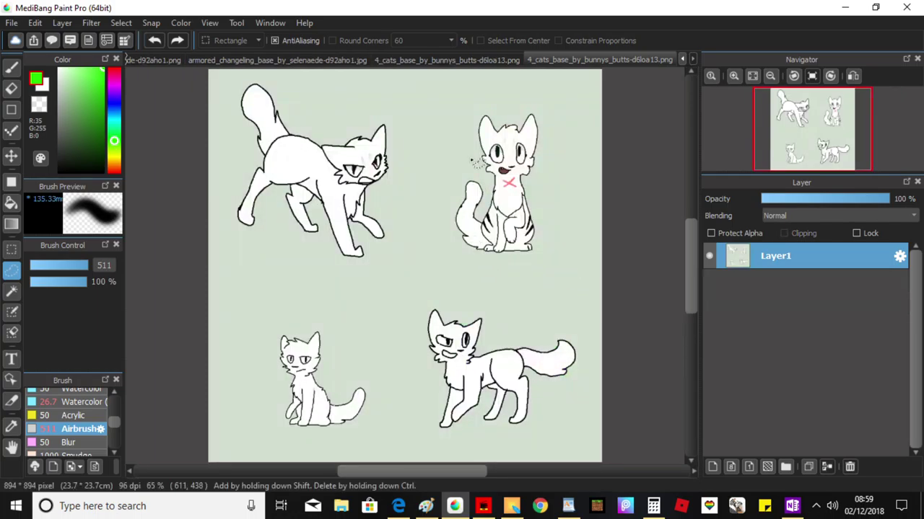
# Select the pale green background around the four cats in the newly opened copy with the Magic Wand.
pyautogui.click(484, 63)
pyautogui.click(587, 62)
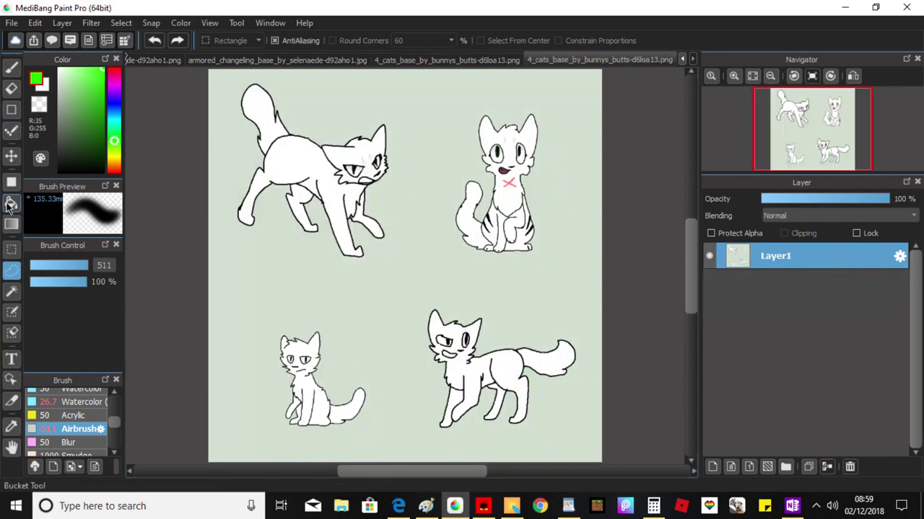
pyautogui.click(10, 66)
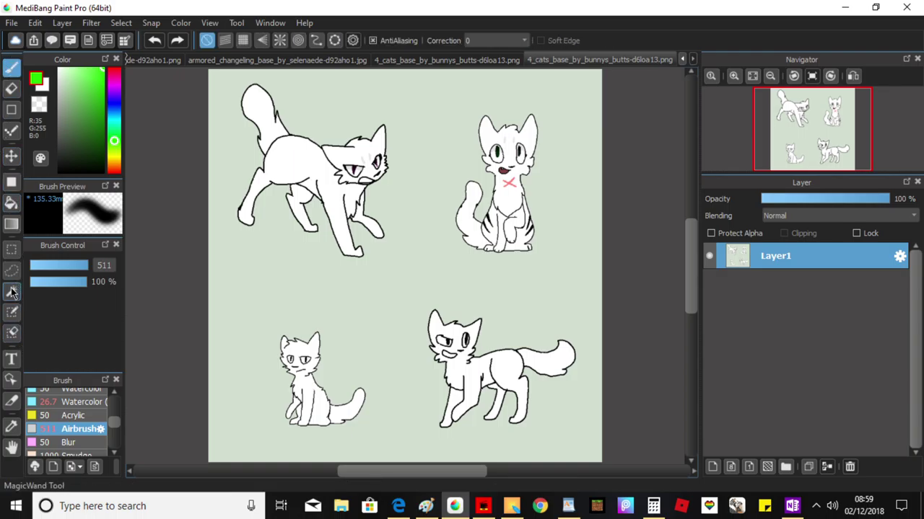
pyautogui.click(12, 291)
pyautogui.click(309, 267)
# Try airbrushing green (RGB 35, 255, 0) on the selected background at brush size 511, and undo it.
pyautogui.click(10, 66)
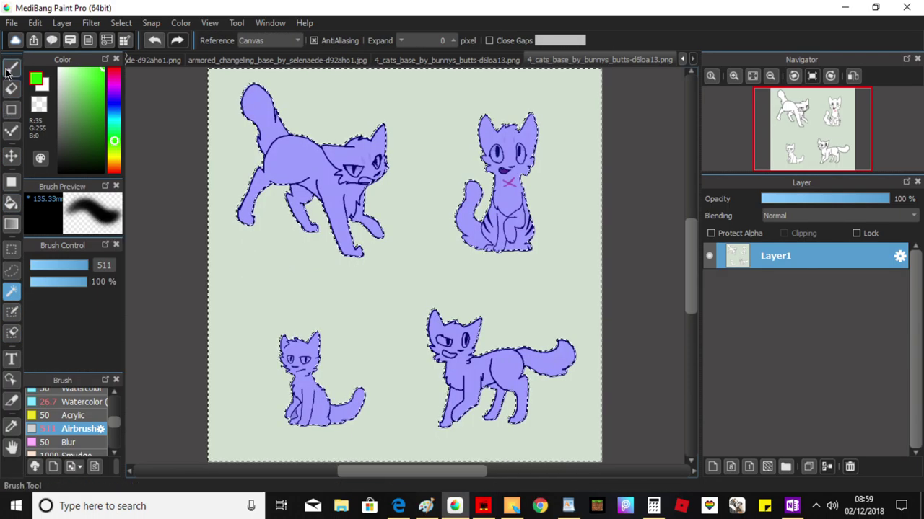
pyautogui.moveTo(206, 145)
pyautogui.mouseDown()
pyautogui.moveTo(412, 165)
pyautogui.moveTo(670, 154)
pyautogui.moveTo(192, 144)
pyautogui.mouseUp()
pyautogui.click(154, 40)
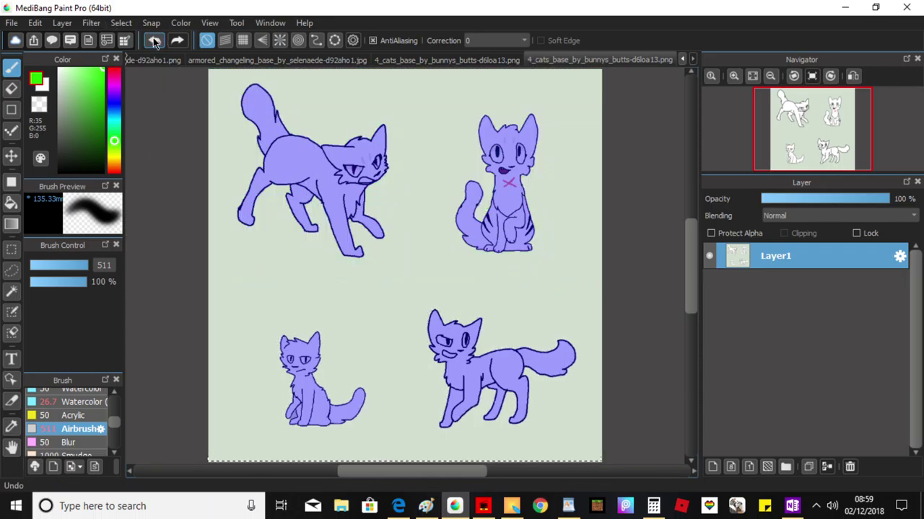
# Try painting a dark brown (RGB 75, 32, 3) band across the background on Layer1 with the size 50 Watercolor brush, and undo the strokes.
pyautogui.click(81, 392)
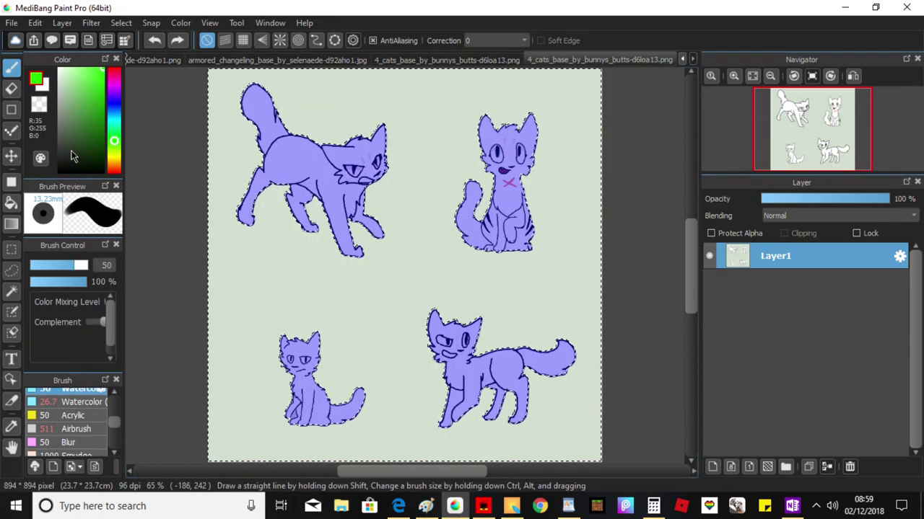
pyautogui.click(115, 167)
pyautogui.click(101, 142)
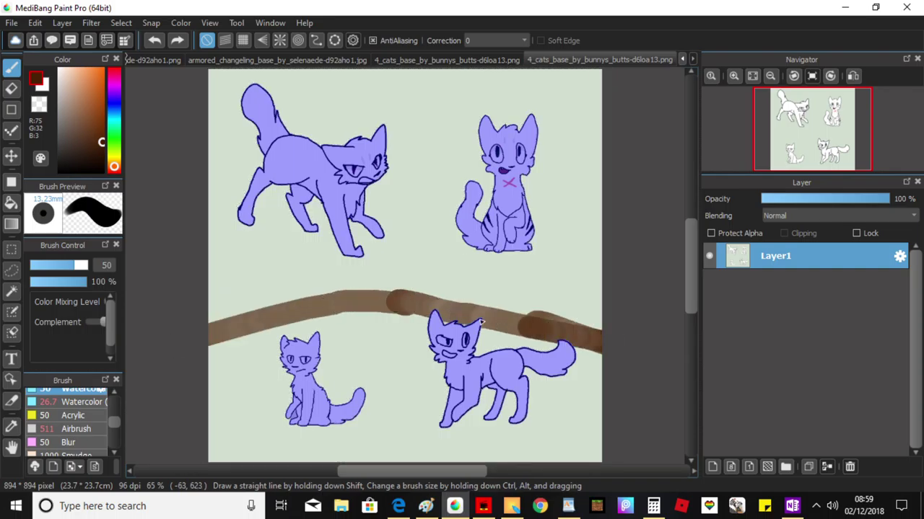
pyautogui.hotkey('ctrl', 'z')
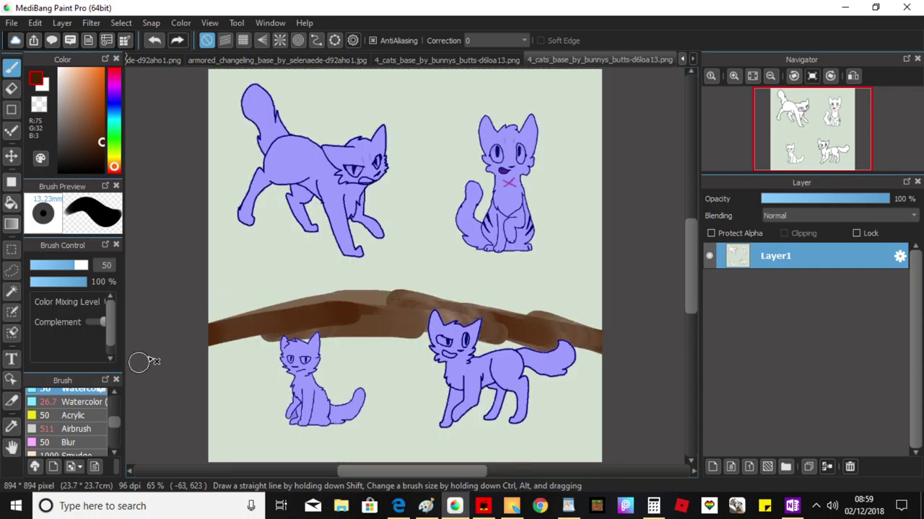
pyautogui.click(154, 40)
pyautogui.click(154, 39)
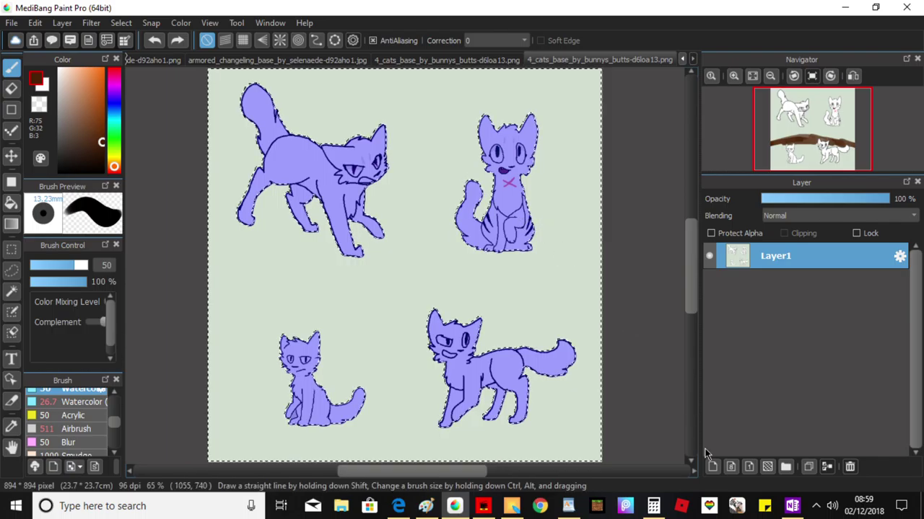
# Paint a dark brown band across the middle on a new layer, and try covering the whole background at brush size 1000 before undoing that.
pyautogui.click(712, 469)
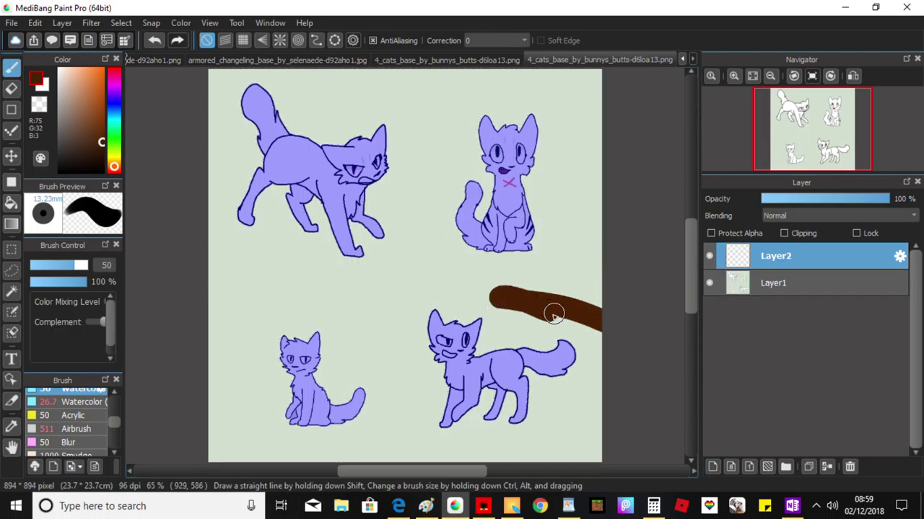
pyautogui.moveTo(77, 265); pyautogui.dragTo(125, 270)
pyautogui.moveTo(247, 403); pyautogui.dragTo(388, 408)
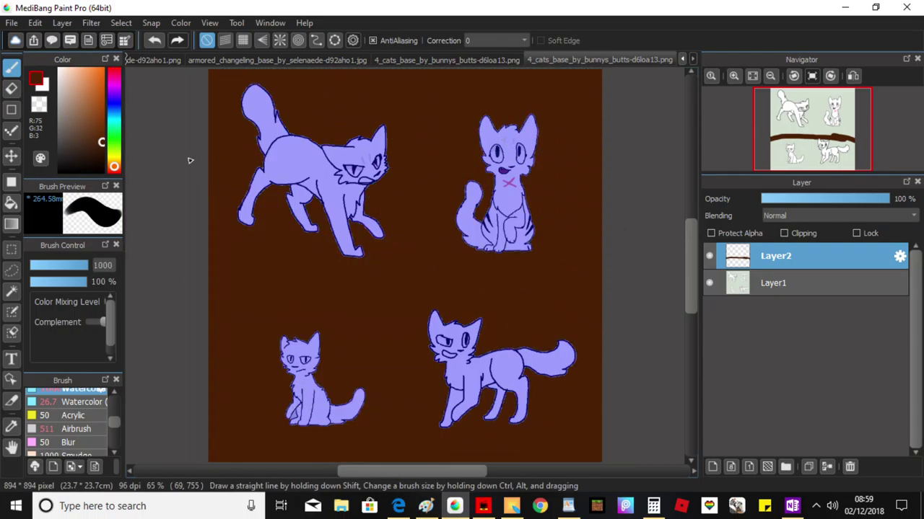
pyautogui.click(155, 41)
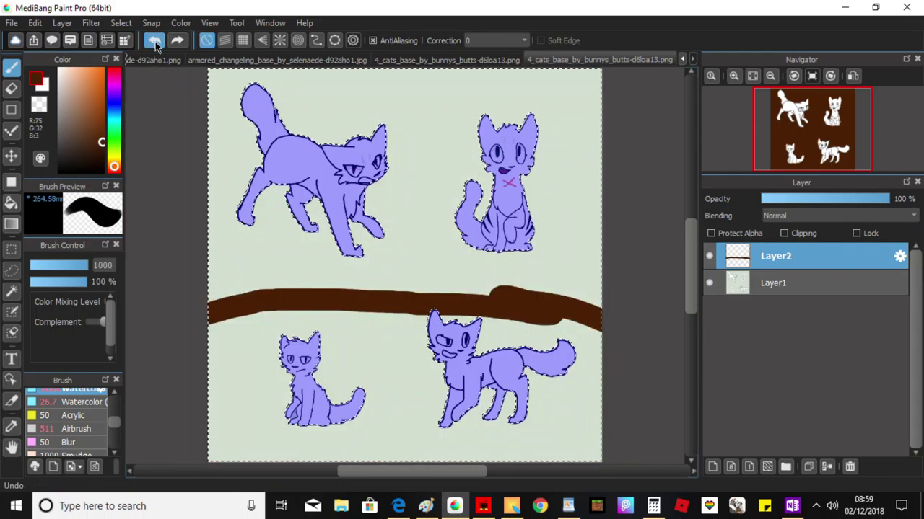
# Paint the lower half of the background solid dark brown on Layer2 at brush size 318, forming a rounded hilltop.
pyautogui.click(155, 41)
pyautogui.click(178, 41)
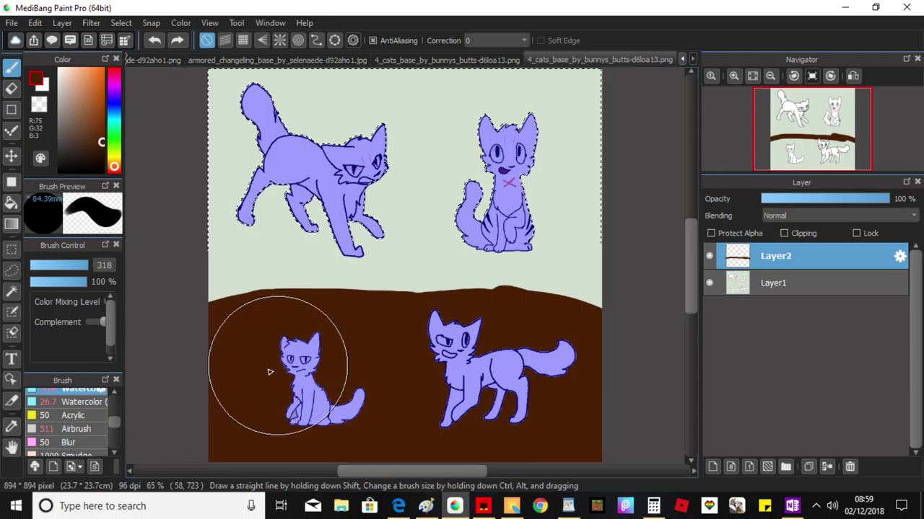
pyautogui.moveTo(269, 372); pyautogui.dragTo(242, 350)
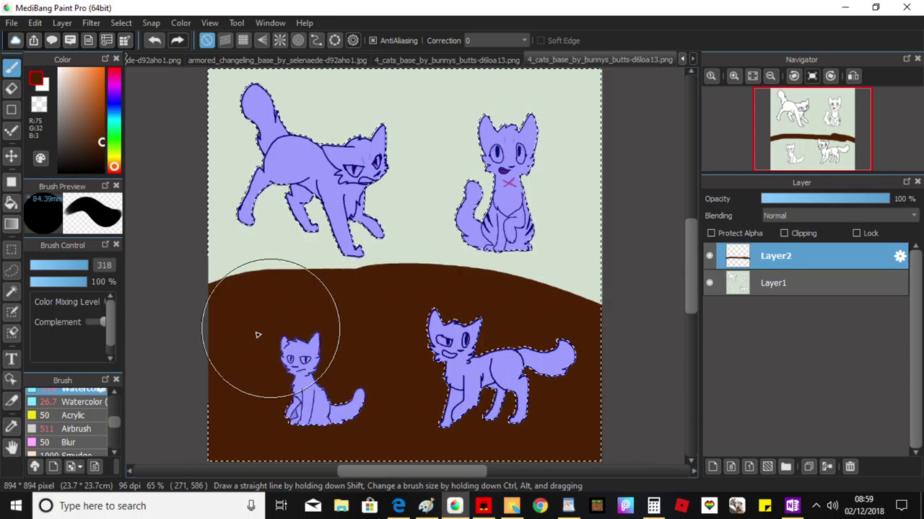
# Try painting an olive-brown patch (RGB 75, 49, 3) at the hill's left end, and undo it.
pyautogui.click(114, 144)
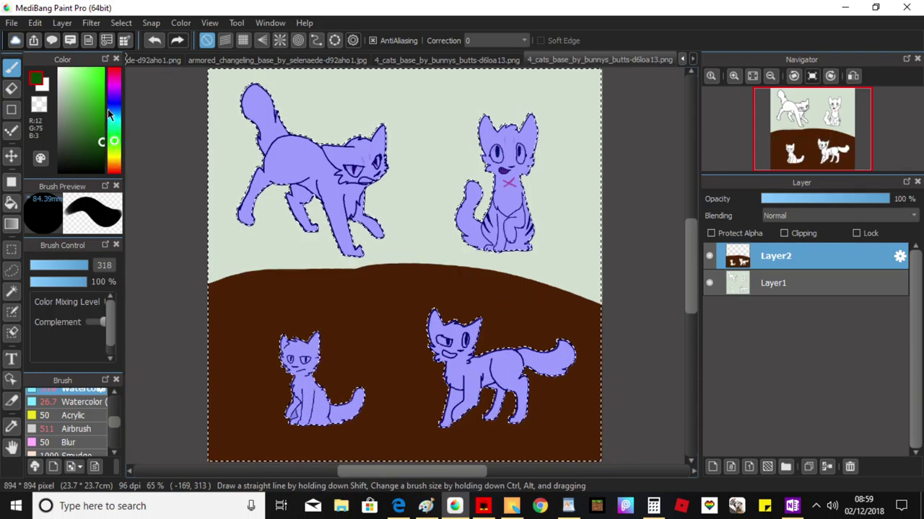
pyautogui.moveTo(111, 147); pyautogui.dragTo(113, 163)
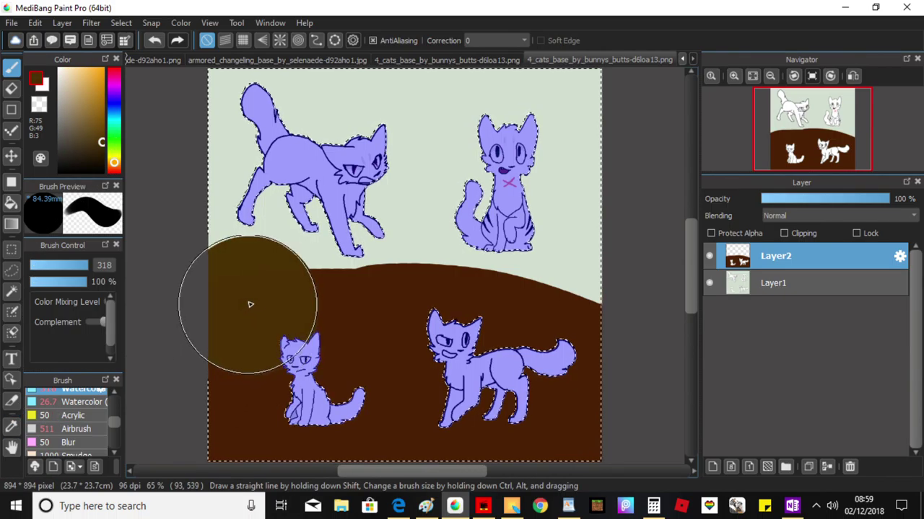
pyautogui.click(154, 41)
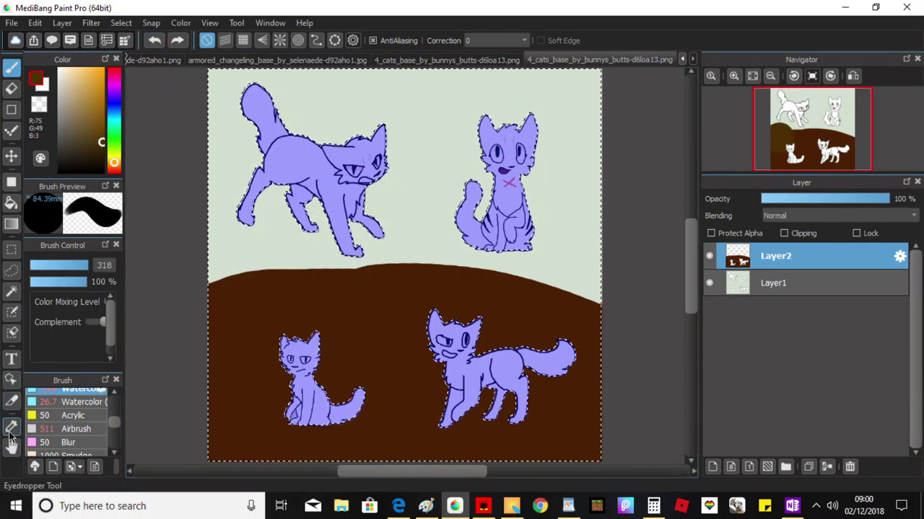
# Sample the hill's brown, darken it to RGB 31, 12, 0, and paint strokes at the hilltop's left end with the size 26 Watercolor brush.
pyautogui.click(11, 428)
pyautogui.click(226, 378)
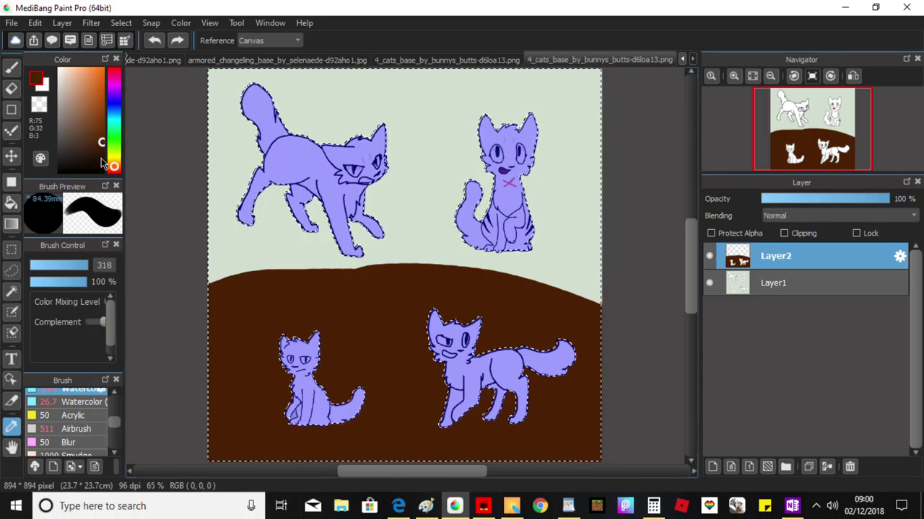
pyautogui.click(11, 65)
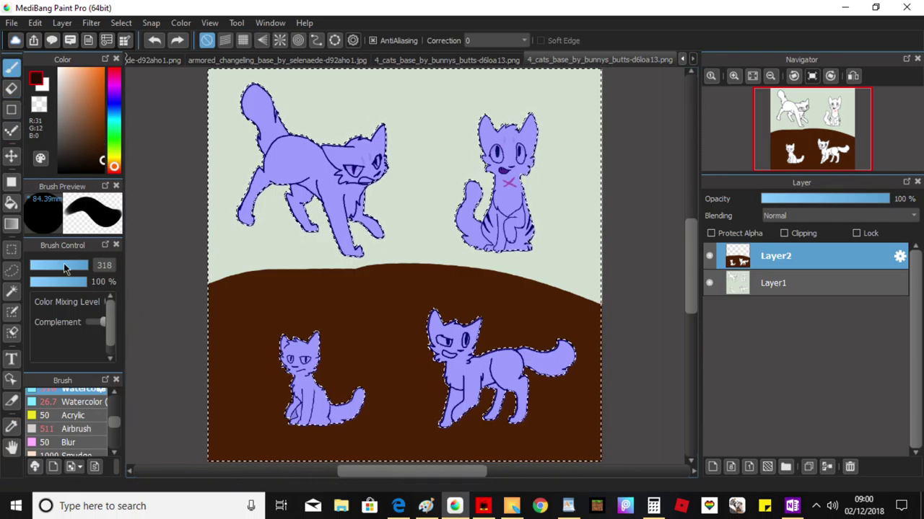
pyautogui.click(74, 402)
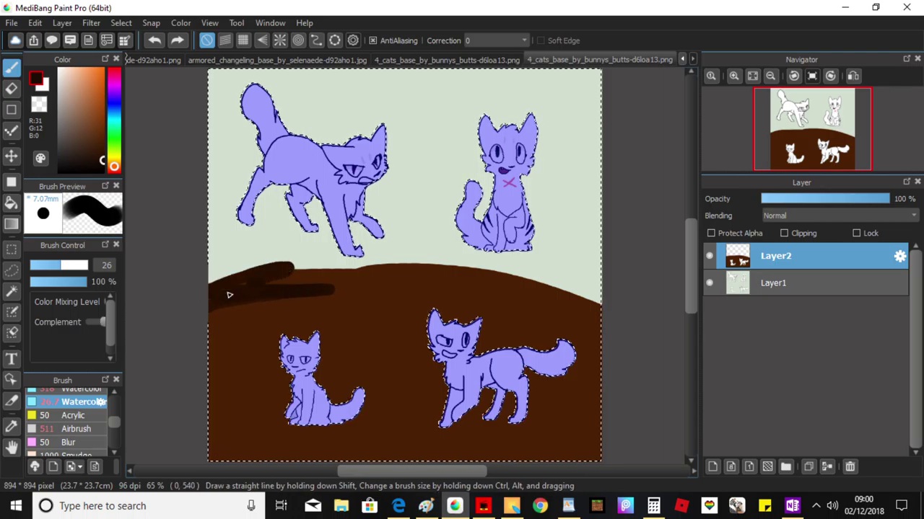
# Try painting the very dark brown across the hill at brush size 302, and undo the oversized strokes.
pyautogui.moveTo(76, 267); pyautogui.dragTo(129, 269)
pyautogui.click(262, 297)
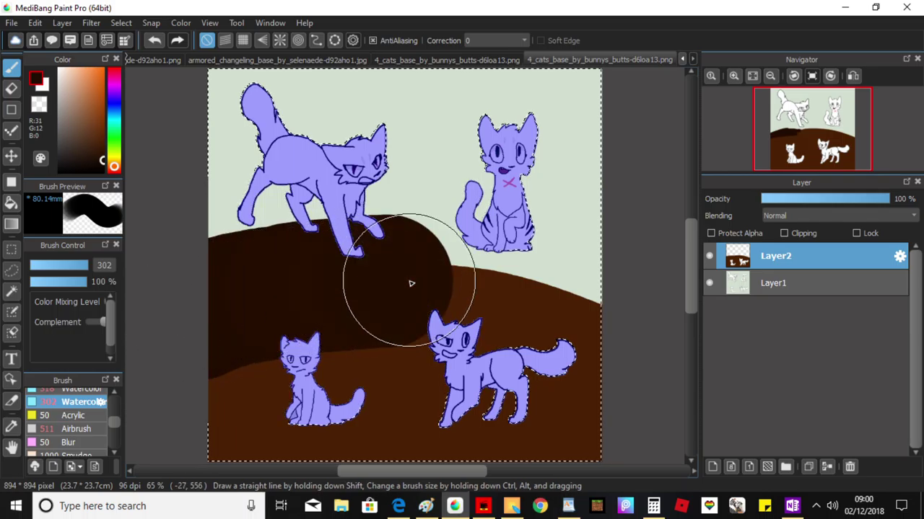
pyautogui.click(155, 41)
pyautogui.click(155, 41)
pyautogui.click(155, 41)
pyautogui.click(177, 41)
# At brush size 166, paint the very dark brown band along the hill's crest and repaint the ground below in sampled brown (RGB 75, 32, 3).
pyautogui.moveTo(84, 265); pyautogui.dragTo(90, 267)
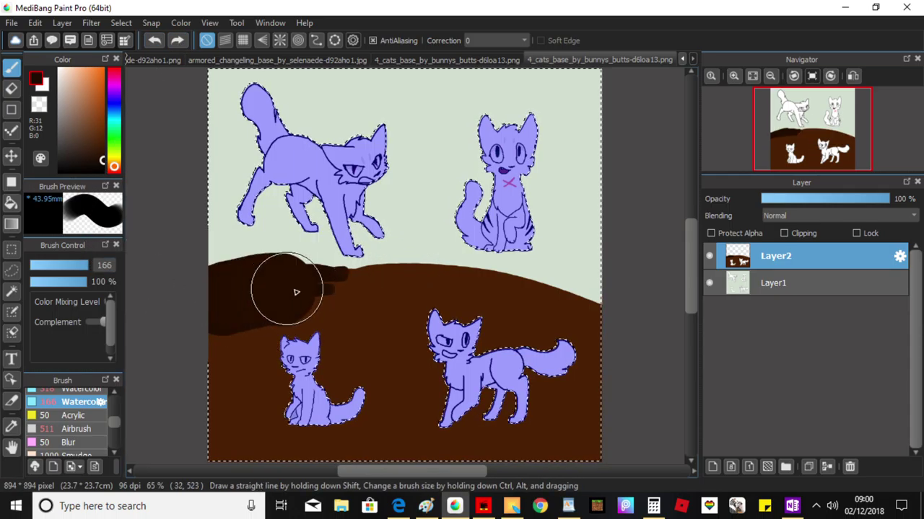
pyautogui.moveTo(384, 285); pyautogui.dragTo(481, 295)
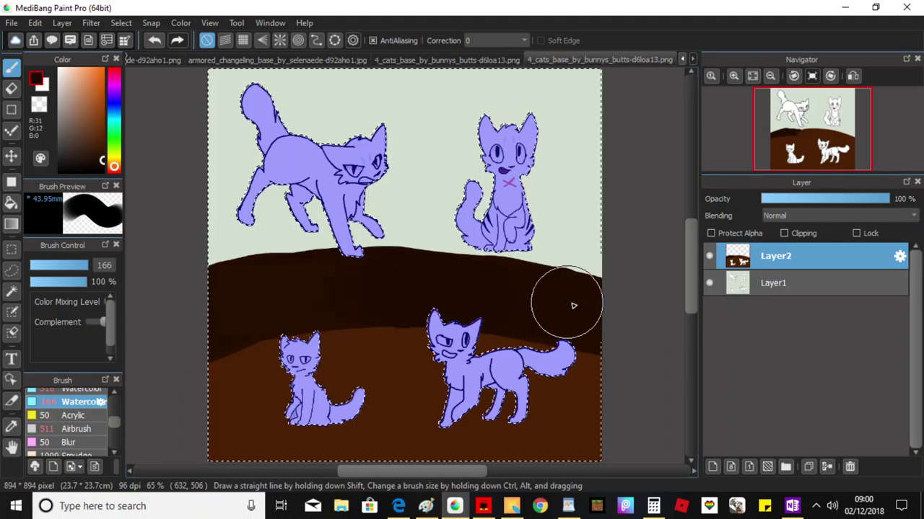
pyautogui.click(11, 426)
pyautogui.click(254, 428)
pyautogui.click(11, 66)
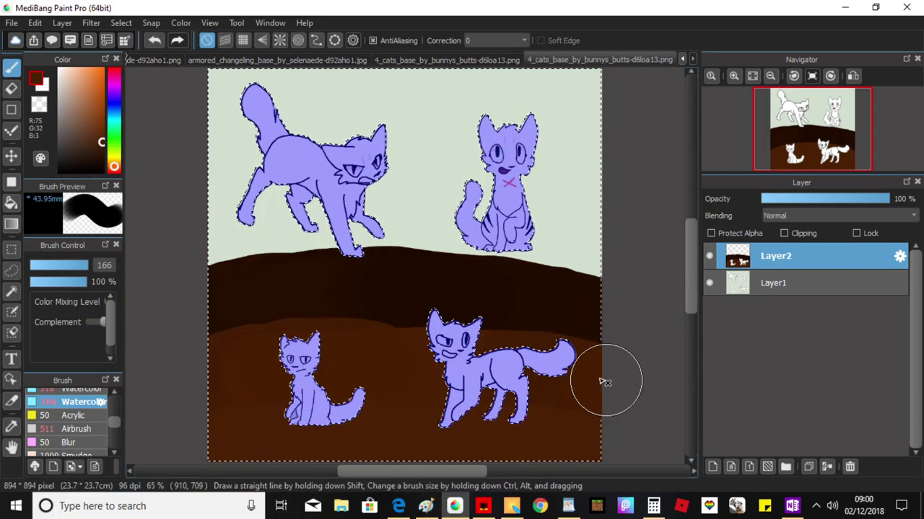
pyautogui.hotkey('ctrl', 'd')
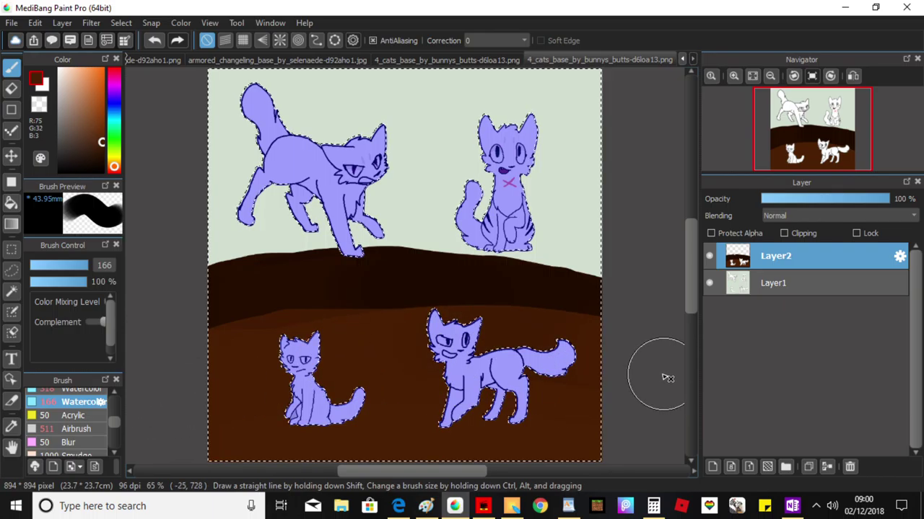
# Sample the crest's dark brown (RGB 37, 13, 0) and extend the dark band down behind the two lower cats.
pyautogui.click(11, 427)
pyautogui.click(232, 302)
pyautogui.hotkey('ctrl', 'z')
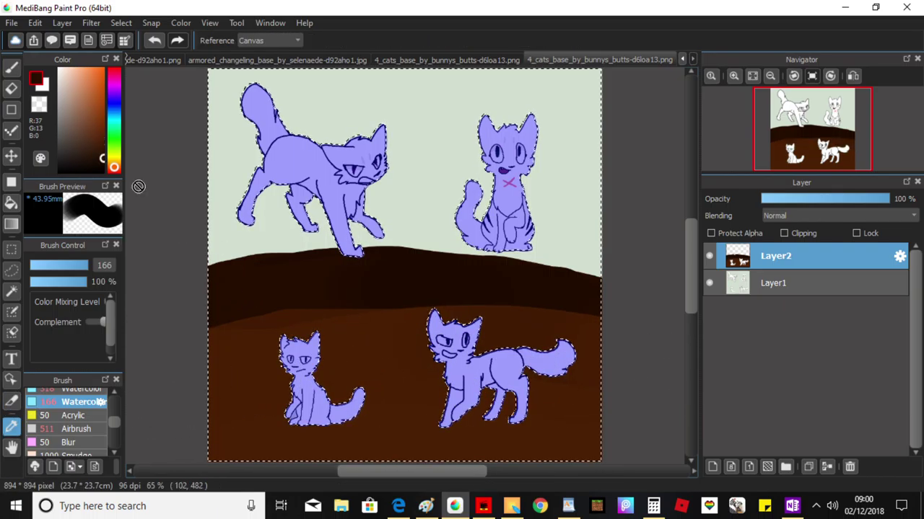
pyautogui.click(13, 65)
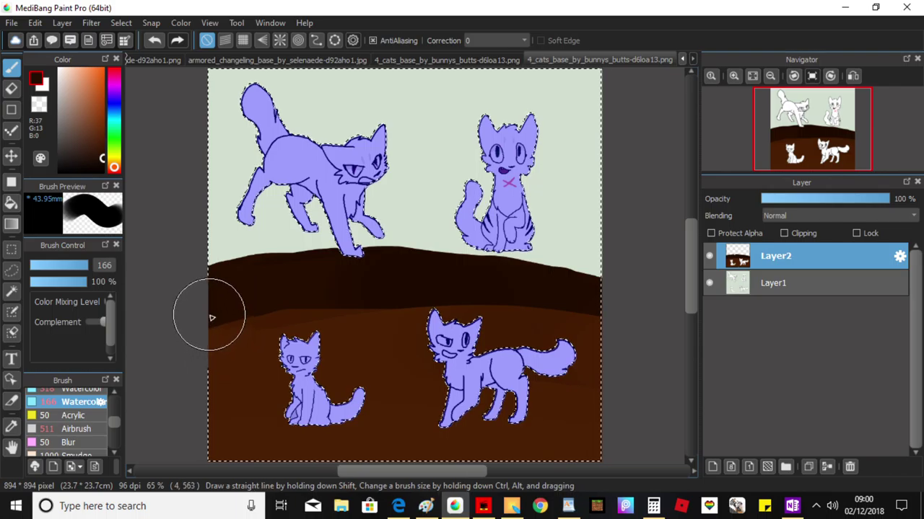
pyautogui.hotkey('ctrl', 'd')
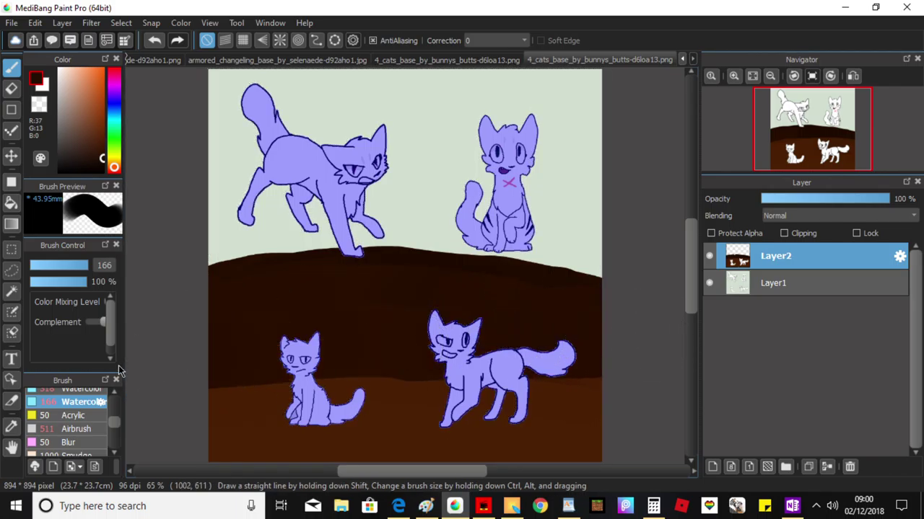
pyautogui.hotkey('ctrl', 'z')
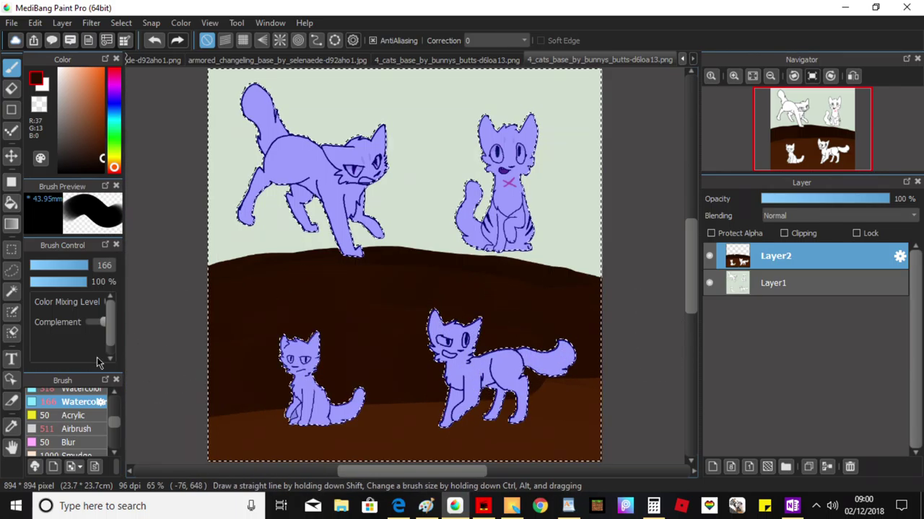
# Sample the lower ground's brown (RGB 75, 32, 3) and repaint the ground upward, leaving a narrow dark strip along the crest.
pyautogui.click(11, 426)
pyautogui.click(267, 429)
pyautogui.click(8, 69)
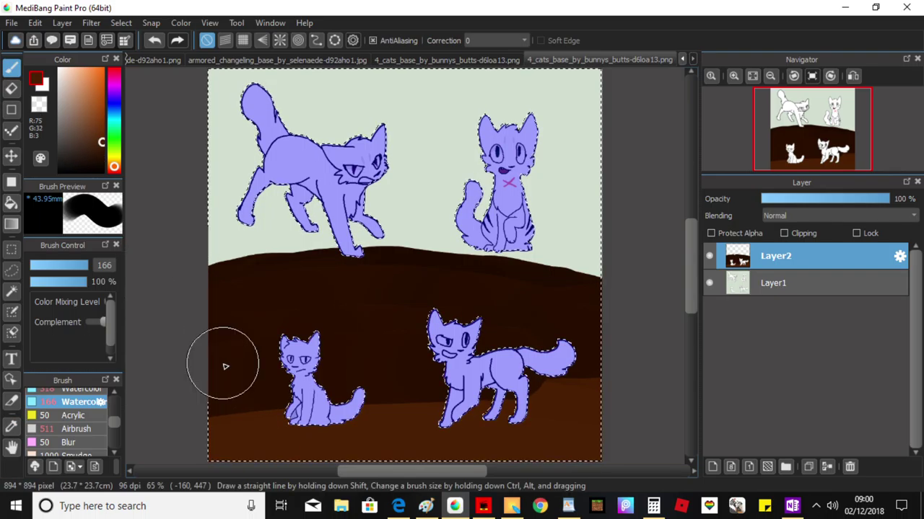
pyautogui.moveTo(582, 409)
pyautogui.mouseDown()
pyautogui.moveTo(642, 380)
pyautogui.moveTo(497, 362)
pyautogui.moveTo(163, 387)
pyautogui.moveTo(452, 342)
pyautogui.mouseUp()
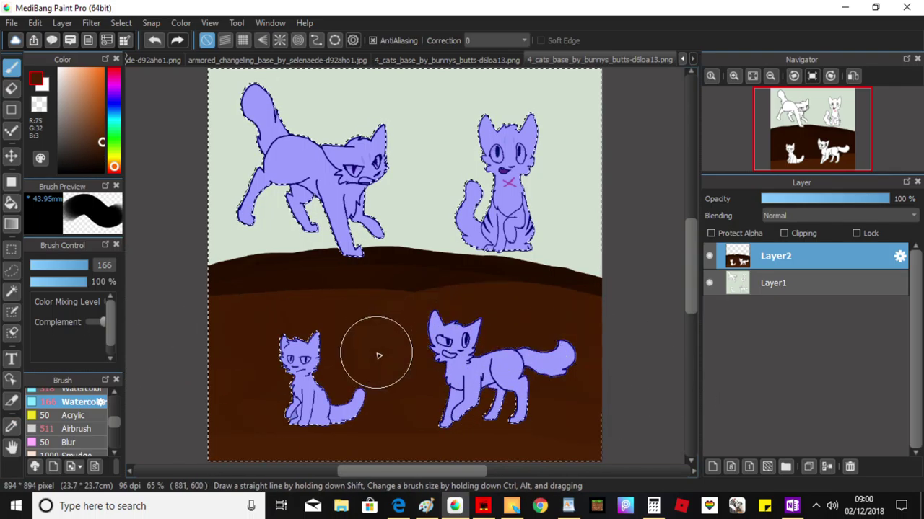
pyautogui.moveTo(396, 330)
pyautogui.mouseDown()
pyautogui.moveTo(172, 333)
pyautogui.moveTo(459, 332)
pyautogui.mouseUp()
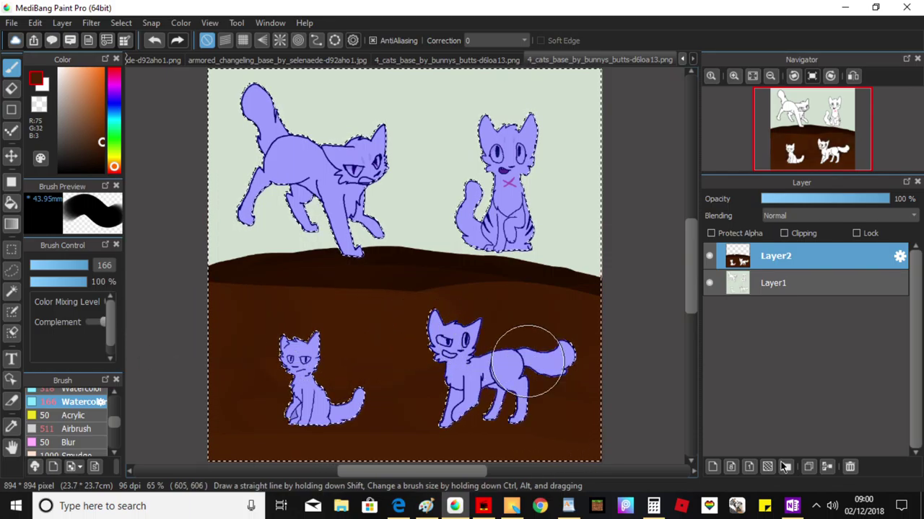
# Add one empty layer above the painted ground, deleting the surplus layer.
pyautogui.doubleClick(712, 467)
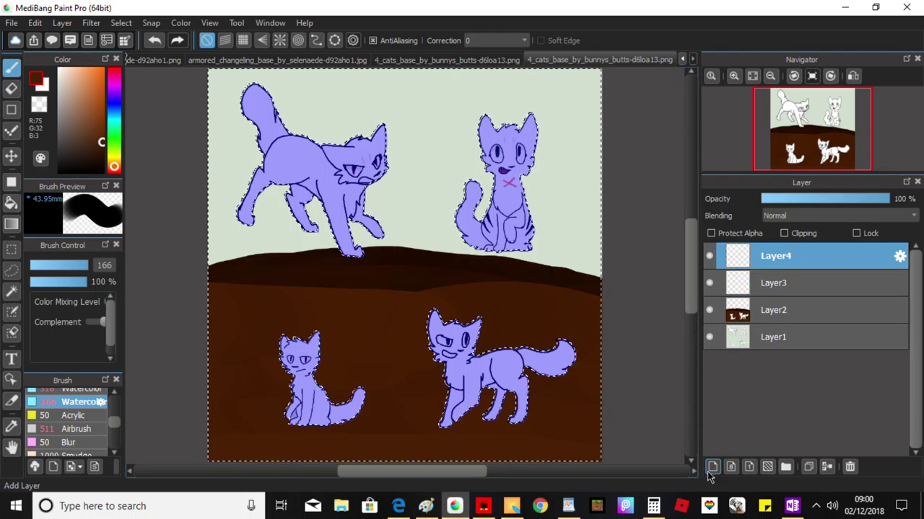
pyautogui.click(850, 467)
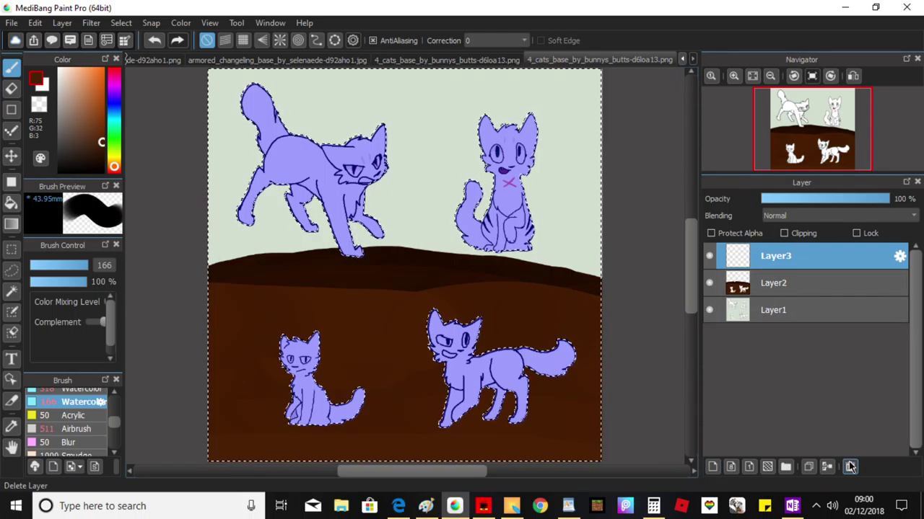
pyautogui.hotkey('ctrl', 'd')
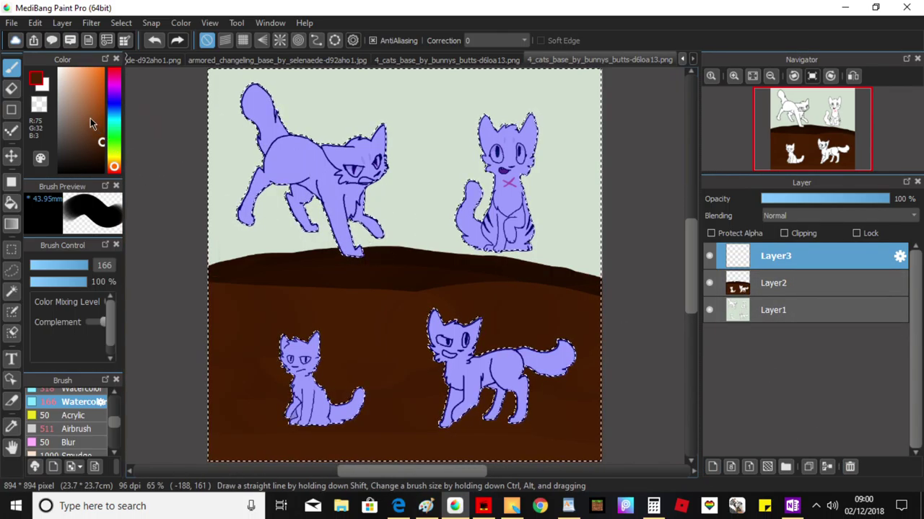
# Paint an olive-brown (RGB 77, 63, 28) tree trunk between the two upper cats on Layer3 with the Watercolor brush at size 30.
pyautogui.moveTo(114, 167); pyautogui.dragTo(113, 160)
pyautogui.click(87, 144)
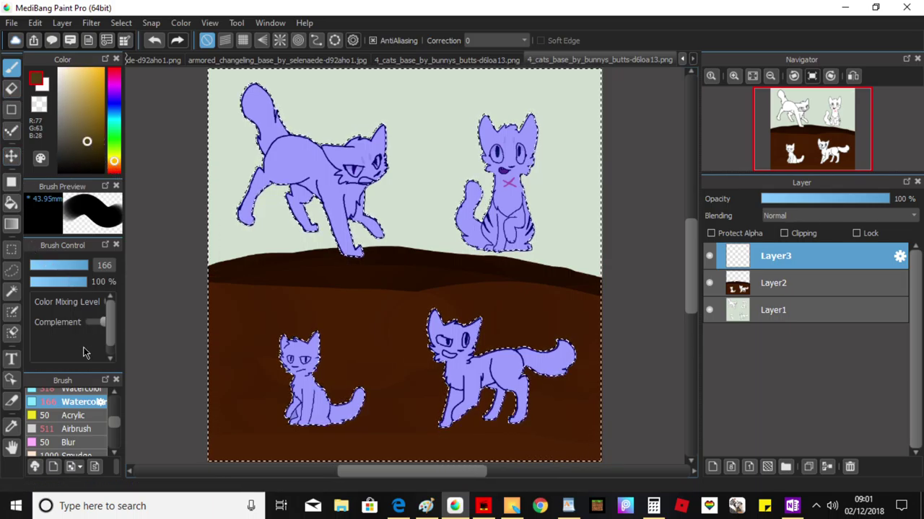
pyautogui.click(82, 391)
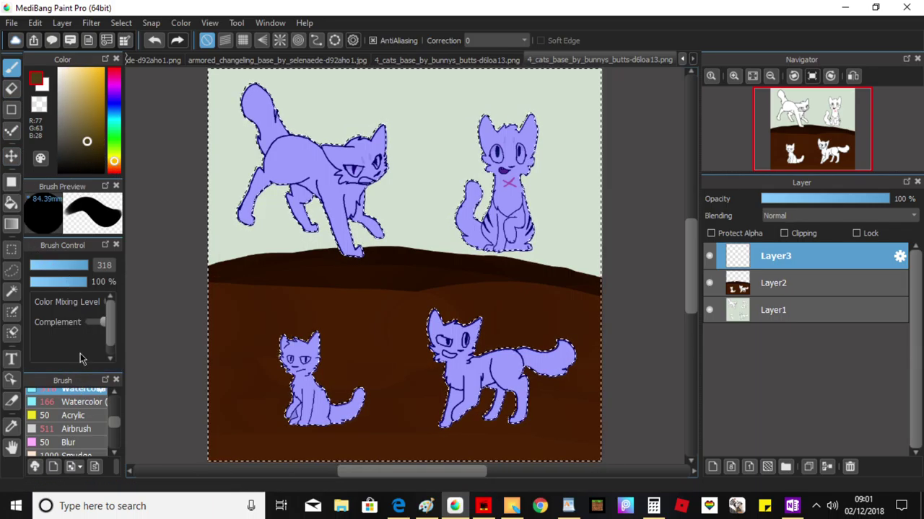
pyautogui.click(73, 265)
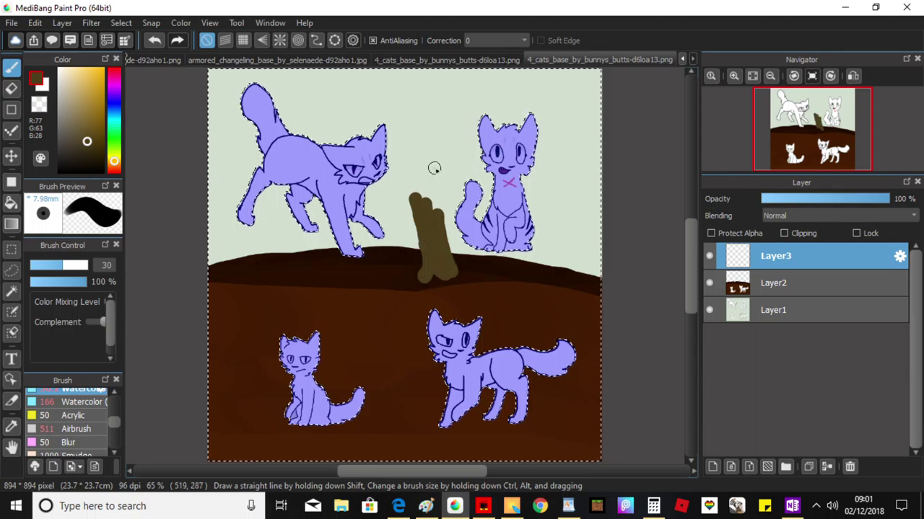
# Paint a rounded dark green (RGB 33, 77, 28) crown on top of the tree trunk.
pyautogui.moveTo(114, 160); pyautogui.dragTo(114, 140)
pyautogui.hotkey('ctrl', 'd')
pyautogui.hotkey('ctrl', 'z')
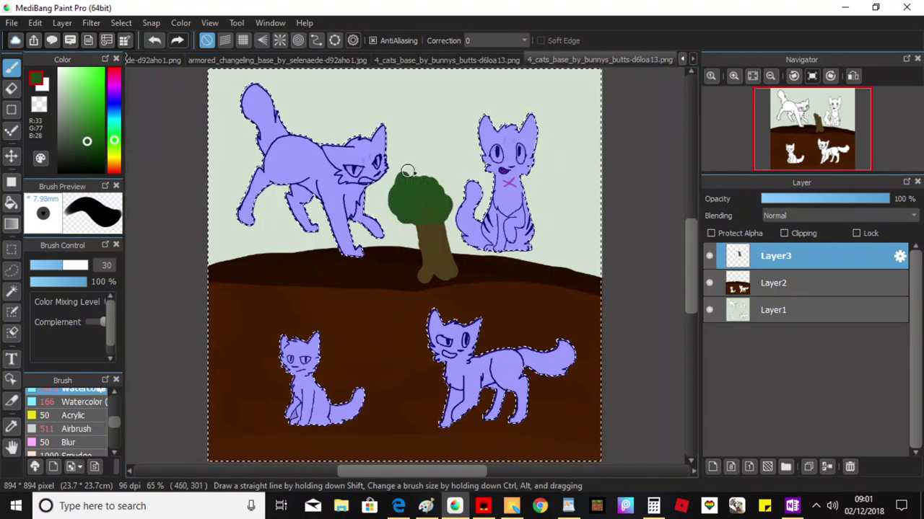
pyautogui.moveTo(417, 180); pyautogui.dragTo(442, 184)
# Sample the trunk's brown (RGB 77, 63, 28), try a wide trunk below the upper-left cat, then hide Layer1 and undo that trunk.
pyautogui.moveTo(114, 140); pyautogui.dragTo(114, 159)
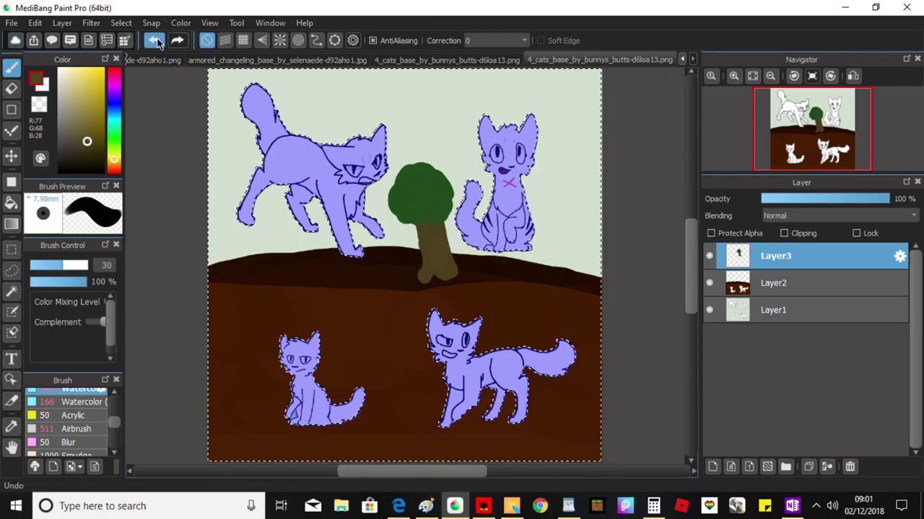
pyautogui.click(11, 426)
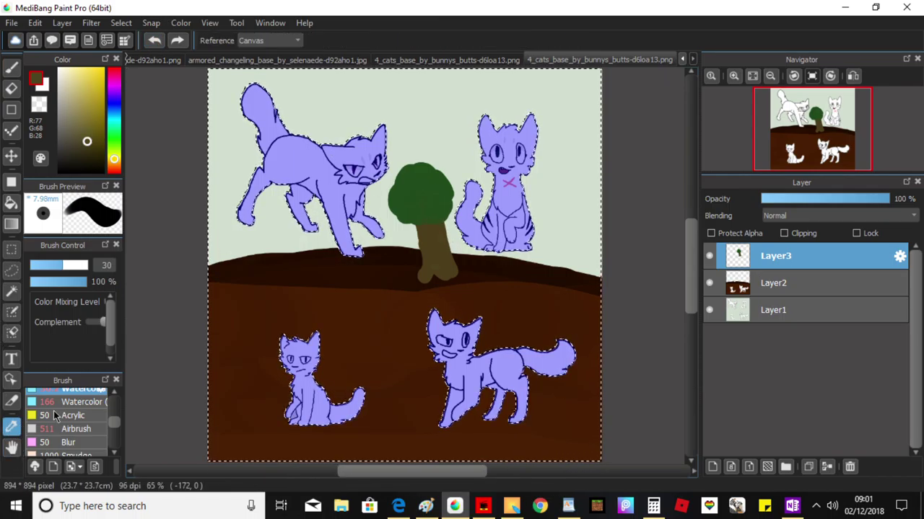
pyautogui.click(440, 241)
pyautogui.click(11, 66)
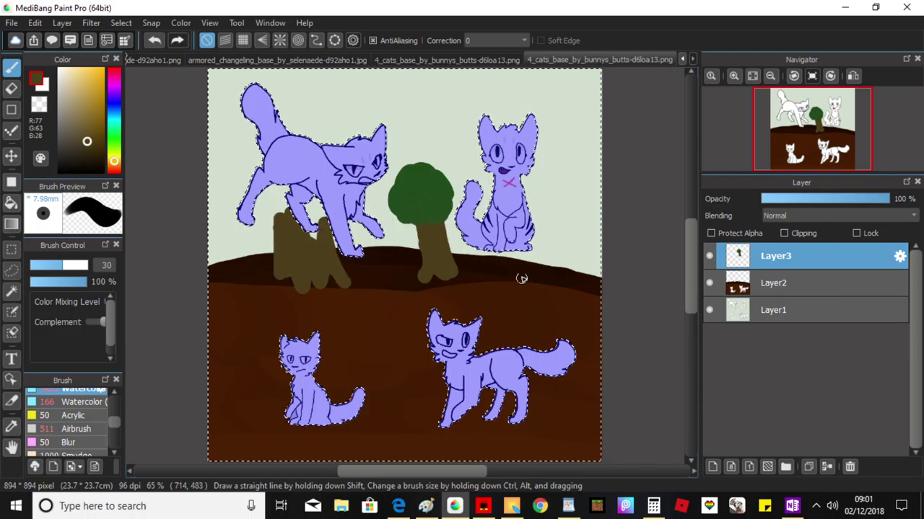
pyautogui.click(709, 311)
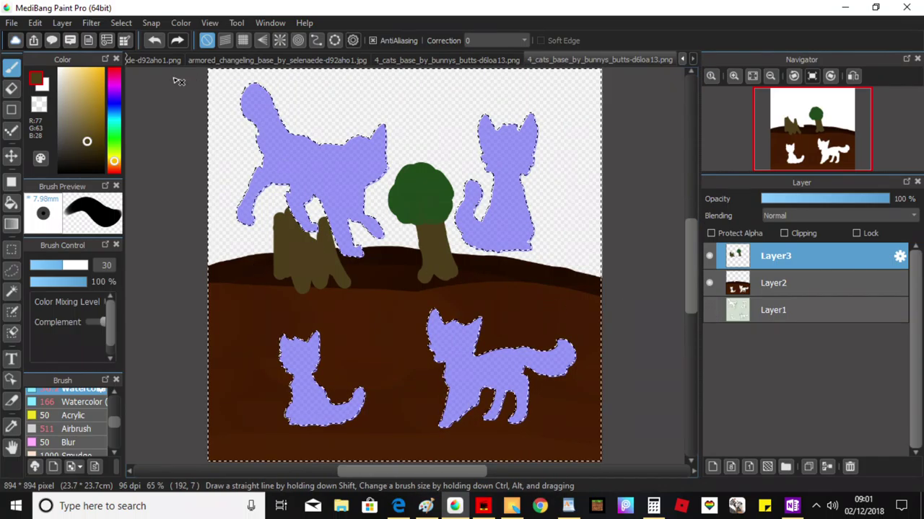
pyautogui.click(154, 40)
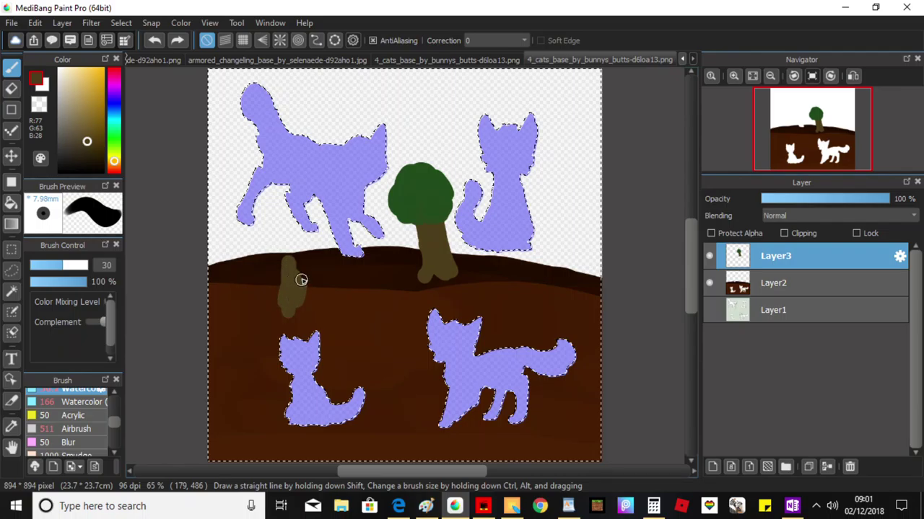
# Paint two short brown trunks on the hill, one on each side of the tree, and show Layer1 again.
pyautogui.moveTo(312, 303); pyautogui.dragTo(302, 260)
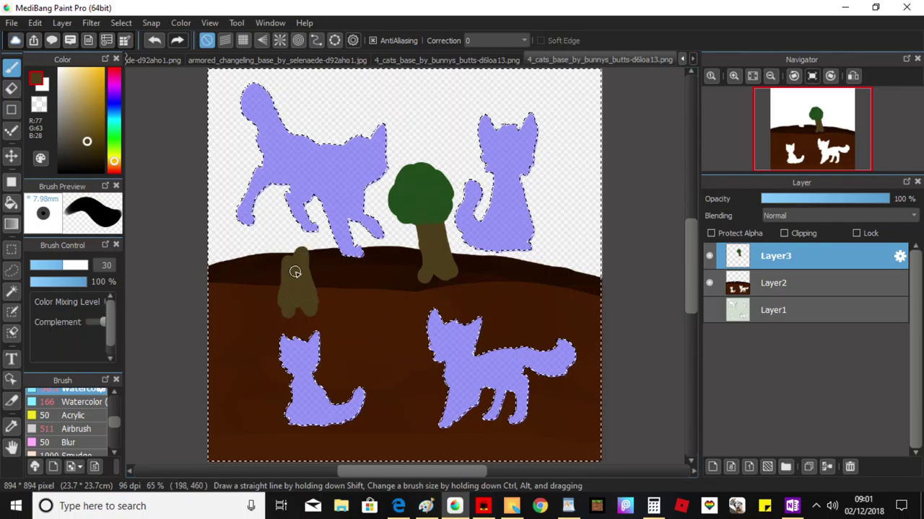
pyautogui.moveTo(544, 295); pyautogui.dragTo(546, 272)
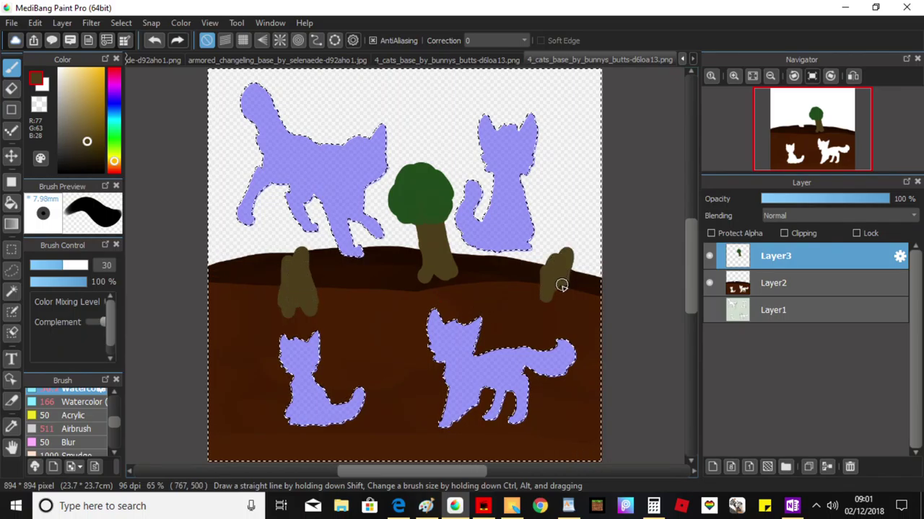
pyautogui.click(710, 309)
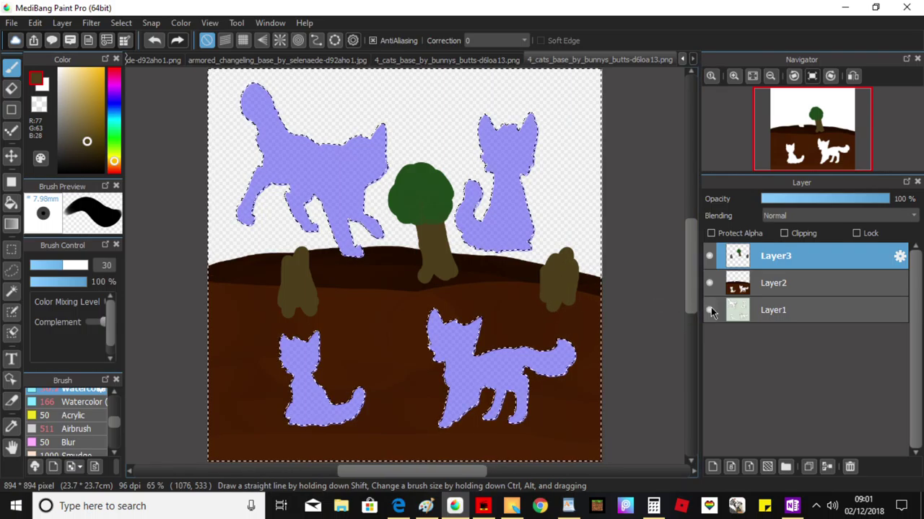
# Sample the middle tree crown's dark green and paint rounded crowns on both short trunks on Layer3.
pyautogui.click(11, 426)
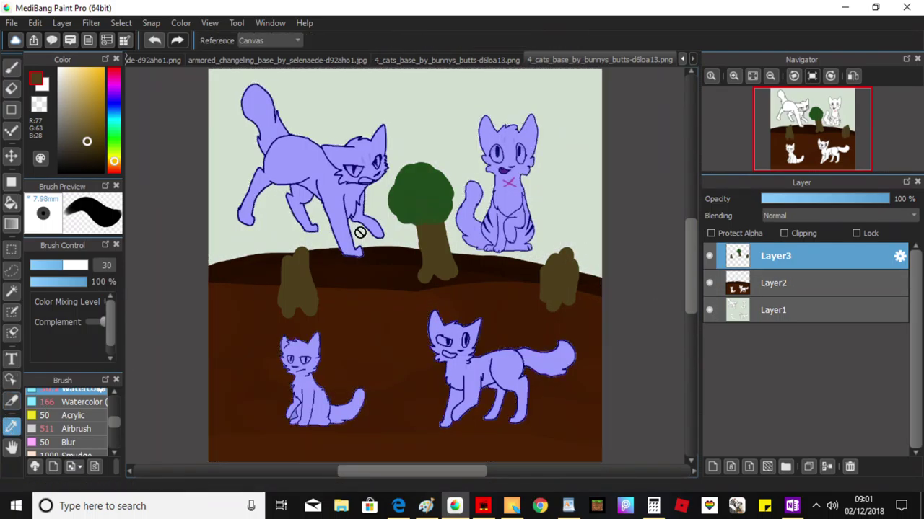
pyautogui.click(412, 195)
pyautogui.hotkey('ctrl', 'd')
pyautogui.click(11, 66)
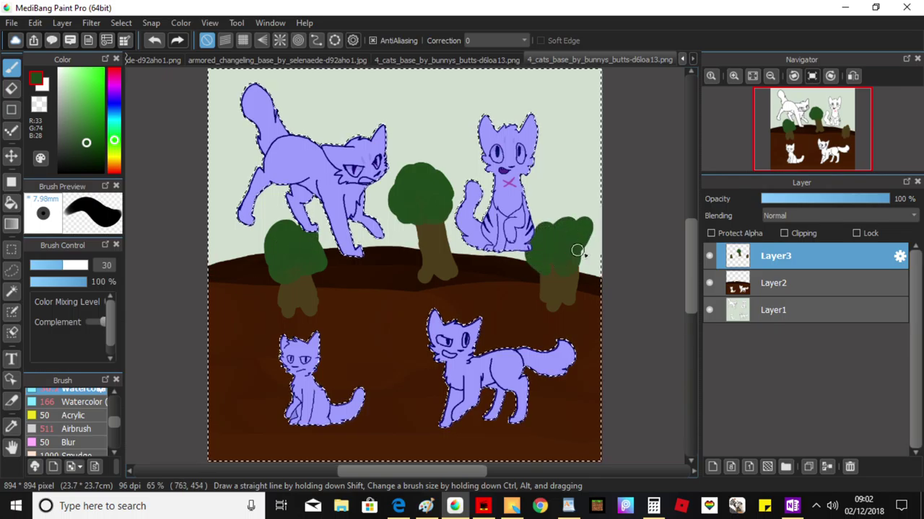
# Shade the left tree's crown in a darker green (RGB 26, 41, 24) with the second Watercolor brush at size 38.
pyautogui.click(77, 142)
pyautogui.click(82, 158)
pyautogui.moveTo(82, 160); pyautogui.dragTo(76, 156)
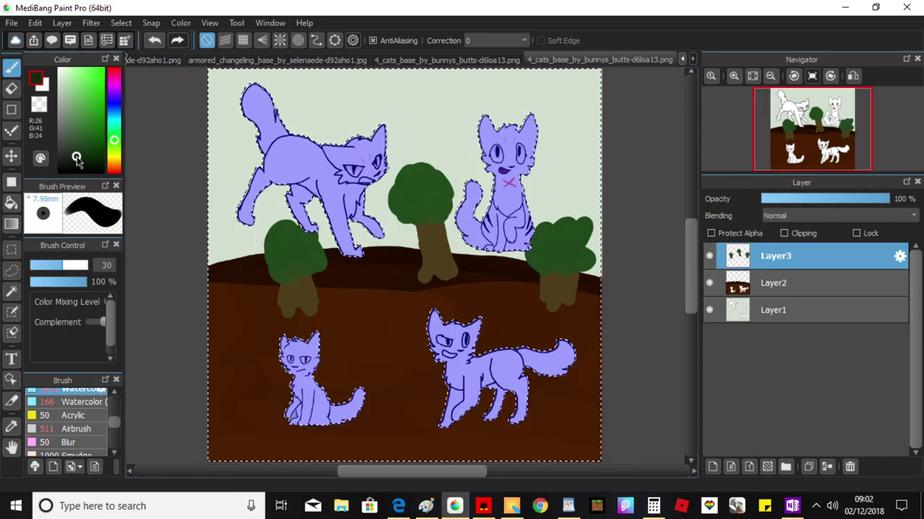
pyautogui.click(83, 404)
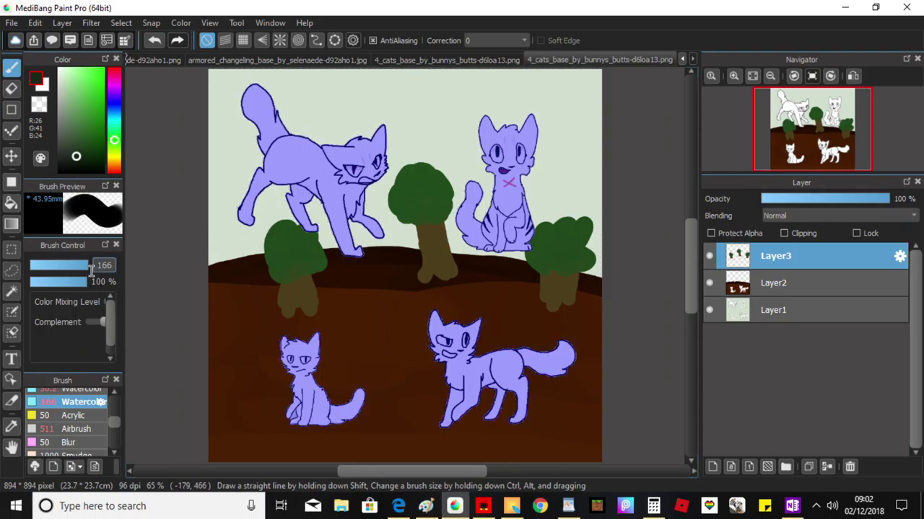
pyautogui.moveTo(101, 266); pyautogui.dragTo(82, 265)
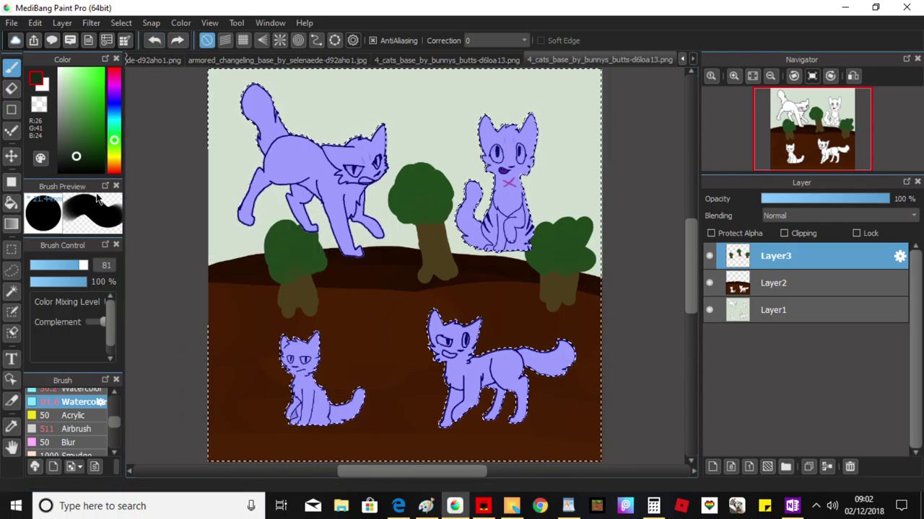
pyautogui.click(69, 266)
pyautogui.click(734, 78)
pyautogui.click(735, 81)
pyautogui.click(735, 80)
pyautogui.moveTo(830, 149); pyautogui.dragTo(798, 132)
pyautogui.moveTo(306, 274)
pyautogui.mouseDown()
pyautogui.moveTo(319, 251)
pyautogui.moveTo(386, 264)
pyautogui.moveTo(401, 311)
pyautogui.moveTo(399, 298)
pyautogui.moveTo(391, 330)
pyautogui.moveTo(379, 333)
pyautogui.moveTo(416, 304)
pyautogui.moveTo(362, 328)
pyautogui.moveTo(375, 316)
pyautogui.moveTo(346, 278)
pyautogui.moveTo(301, 283)
pyautogui.moveTo(353, 291)
pyautogui.moveTo(363, 318)
pyautogui.moveTo(320, 295)
pyautogui.moveTo(354, 339)
pyautogui.mouseUp()
# Sample the left crown's lighter green (RGB 34, 71, 28) and blend it over the dark shading.
pyautogui.click(11, 426)
pyautogui.click(324, 329)
pyautogui.press('b')
pyautogui.moveTo(315, 327)
pyautogui.mouseDown()
pyautogui.moveTo(347, 343)
pyautogui.moveTo(336, 318)
pyautogui.moveTo(286, 279)
pyautogui.moveTo(388, 341)
pyautogui.moveTo(308, 251)
pyautogui.moveTo(388, 290)
pyautogui.moveTo(391, 322)
pyautogui.moveTo(417, 318)
pyautogui.moveTo(386, 266)
pyautogui.moveTo(397, 281)
pyautogui.moveTo(316, 237)
pyautogui.moveTo(267, 315)
pyautogui.moveTo(289, 382)
pyautogui.moveTo(295, 368)
pyautogui.moveTo(367, 355)
pyautogui.mouseUp()
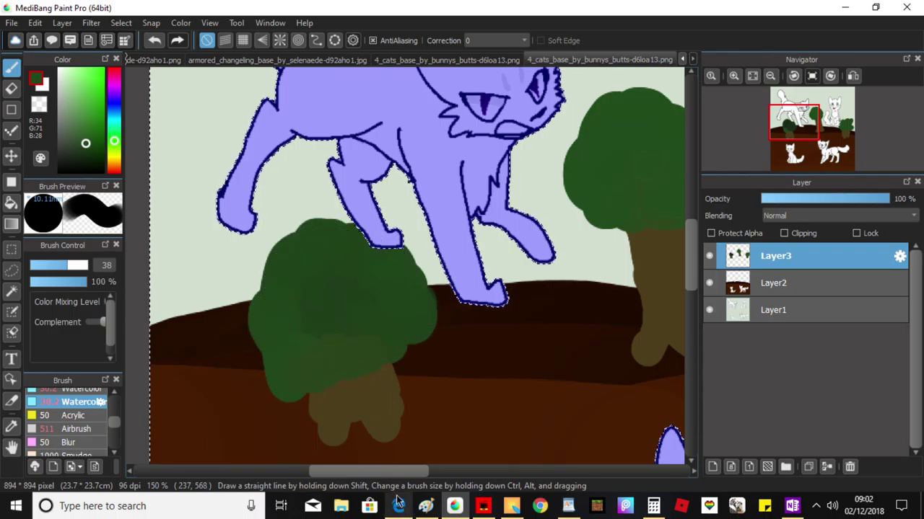
# Shade the left side of the middle tree's crown in dark green (RGB 14, 31, 12) and blend sampled green (RGB 34, 74, 28) over it.
pyautogui.moveTo(402, 471); pyautogui.dragTo(460, 472)
pyautogui.moveTo(85, 144); pyautogui.dragTo(85, 160)
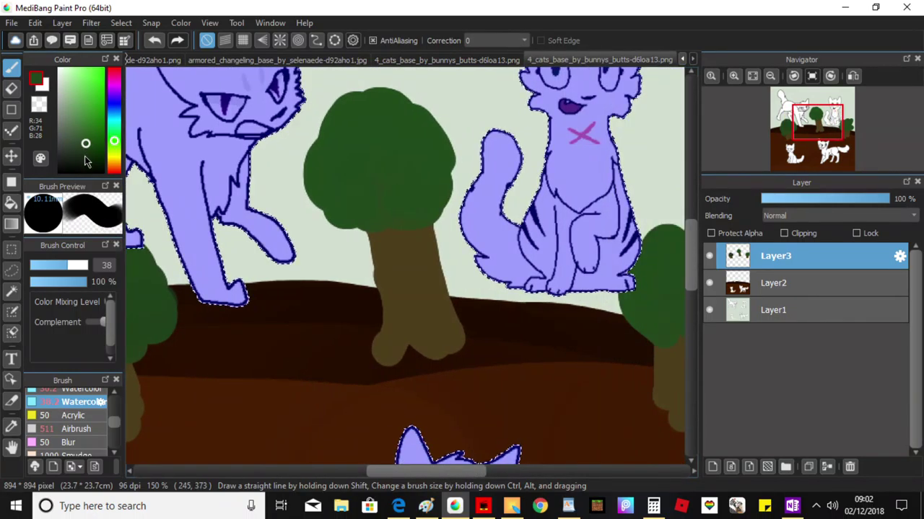
pyautogui.moveTo(377, 221)
pyautogui.mouseDown()
pyautogui.moveTo(333, 209)
pyautogui.moveTo(354, 224)
pyautogui.moveTo(302, 165)
pyautogui.moveTo(308, 151)
pyautogui.moveTo(324, 171)
pyautogui.moveTo(332, 137)
pyautogui.moveTo(353, 115)
pyautogui.mouseUp()
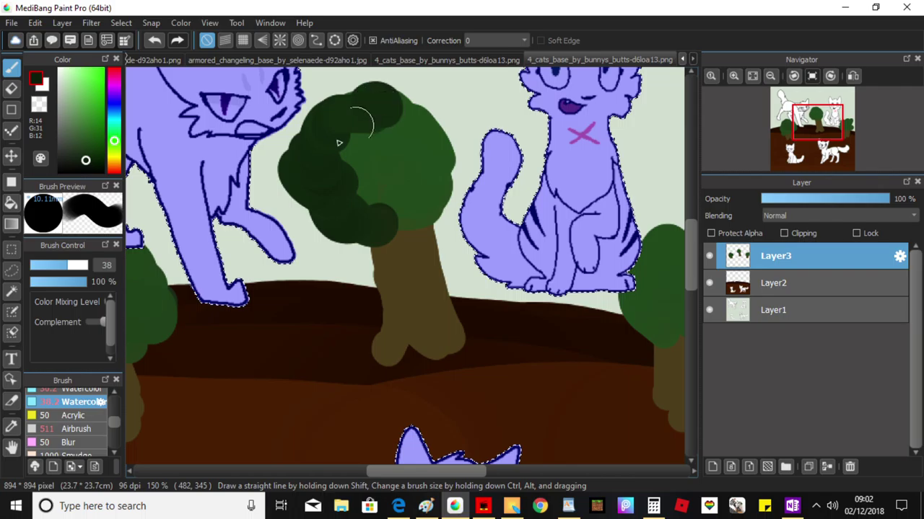
pyautogui.click(11, 427)
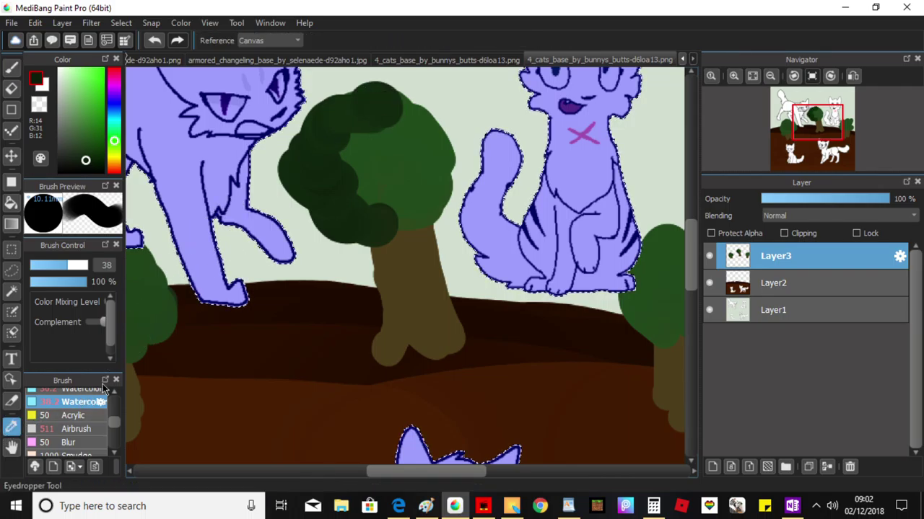
pyautogui.click(385, 161)
pyautogui.click(11, 65)
pyautogui.moveTo(388, 208)
pyautogui.mouseDown()
pyautogui.moveTo(354, 177)
pyautogui.moveTo(363, 145)
pyautogui.moveTo(394, 129)
pyautogui.moveTo(339, 148)
pyautogui.moveTo(315, 192)
pyautogui.moveTo(382, 218)
pyautogui.moveTo(309, 185)
pyautogui.moveTo(313, 140)
pyautogui.moveTo(348, 103)
pyautogui.moveTo(383, 151)
pyautogui.mouseUp()
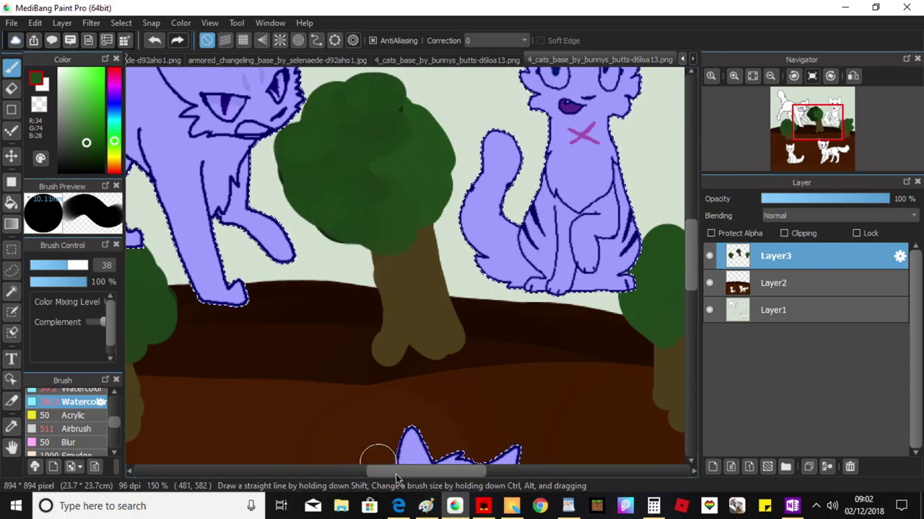
# Shade the right tree's crown in dark green (RGB 20, 38, 18) and blend its sampled lighter green (RGB 33, 71, 28) over it.
pyautogui.hscroll(2, 377, 455)
pyautogui.moveTo(87, 147); pyautogui.dragTo(82, 157)
pyautogui.moveTo(526, 326)
pyautogui.mouseDown()
pyautogui.moveTo(502, 323)
pyautogui.moveTo(495, 332)
pyautogui.moveTo(473, 301)
pyautogui.moveTo(456, 310)
pyautogui.moveTo(461, 266)
pyautogui.moveTo(495, 237)
pyautogui.moveTo(540, 227)
pyautogui.moveTo(556, 235)
pyautogui.moveTo(487, 250)
pyautogui.moveTo(489, 308)
pyautogui.moveTo(515, 339)
pyautogui.mouseUp()
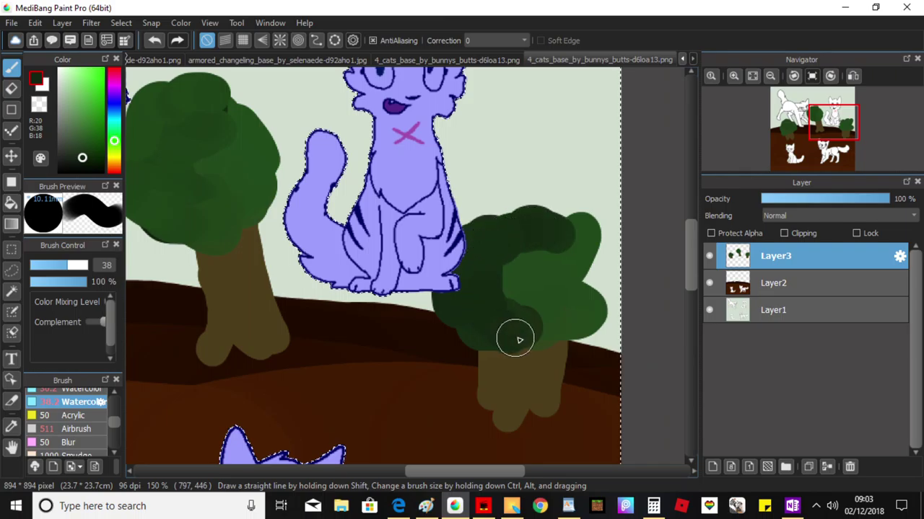
pyautogui.click(11, 426)
pyautogui.click(546, 276)
pyautogui.press('b')
pyautogui.moveTo(443, 285)
pyautogui.mouseDown()
pyautogui.moveTo(538, 313)
pyautogui.moveTo(507, 324)
pyautogui.moveTo(493, 268)
pyautogui.moveTo(540, 250)
pyautogui.moveTo(464, 270)
pyautogui.moveTo(471, 303)
pyautogui.moveTo(513, 322)
pyautogui.moveTo(415, 268)
pyautogui.mouseUp()
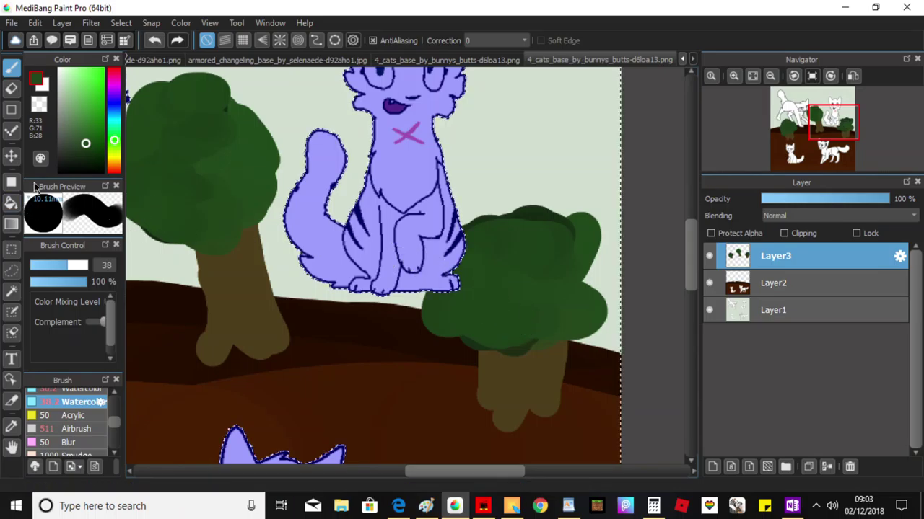
# Sample the trunk brown, darken it to RGB 35, 28, 13 and shade the left sides of the three tree trunks.
pyautogui.click(11, 425)
pyautogui.click(213, 305)
pyautogui.click(86, 160)
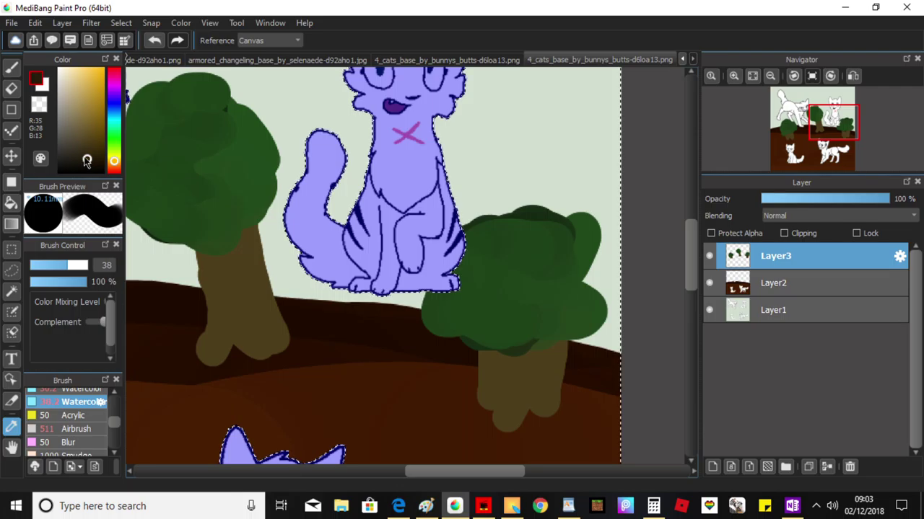
pyautogui.click(11, 67)
pyautogui.moveTo(206, 258)
pyautogui.mouseDown()
pyautogui.moveTo(213, 288)
pyautogui.moveTo(203, 351)
pyautogui.moveTo(222, 345)
pyautogui.moveTo(225, 313)
pyautogui.moveTo(223, 271)
pyautogui.mouseUp()
pyautogui.moveTo(498, 386)
pyautogui.mouseDown()
pyautogui.moveTo(491, 385)
pyautogui.moveTo(498, 427)
pyautogui.mouseUp()
pyautogui.moveTo(824, 126); pyautogui.dragTo(797, 132)
pyautogui.moveTo(288, 294); pyautogui.dragTo(289, 337)
# Sample the lighter trunk brown and blend it over the dark shading on the three trunks.
pyautogui.click(11, 430)
pyautogui.click(345, 296)
pyautogui.click(11, 66)
pyautogui.moveTo(348, 323)
pyautogui.mouseDown()
pyautogui.moveTo(327, 288)
pyautogui.moveTo(314, 287)
pyautogui.moveTo(310, 310)
pyautogui.moveTo(300, 303)
pyautogui.moveTo(299, 333)
pyautogui.moveTo(304, 291)
pyautogui.moveTo(293, 290)
pyautogui.moveTo(283, 324)
pyautogui.mouseUp()
pyautogui.moveTo(631, 211)
pyautogui.mouseDown()
pyautogui.moveTo(627, 154)
pyautogui.moveTo(639, 177)
pyautogui.moveTo(614, 256)
pyautogui.moveTo(608, 199)
pyautogui.moveTo(579, 250)
pyautogui.moveTo(596, 159)
pyautogui.moveTo(580, 229)
pyautogui.mouseUp()
pyautogui.moveTo(407, 470); pyautogui.dragTo(530, 453)
pyautogui.moveTo(381, 316)
pyautogui.mouseDown()
pyautogui.moveTo(329, 311)
pyautogui.moveTo(315, 274)
pyautogui.moveTo(347, 300)
pyautogui.moveTo(339, 256)
pyautogui.moveTo(322, 280)
pyautogui.moveTo(331, 314)
pyautogui.moveTo(322, 272)
pyautogui.moveTo(337, 330)
pyautogui.moveTo(348, 279)
pyautogui.moveTo(360, 321)
pyautogui.mouseUp()
# Switch to the browser window with the screen recorder, turn on its webcam and move the preview below the recording controls.
pyautogui.click(398, 505)
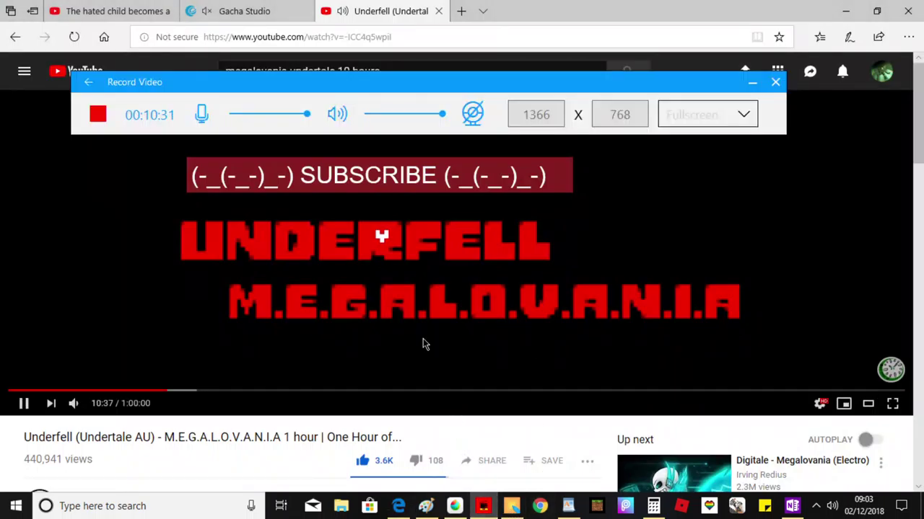
pyautogui.click(473, 114)
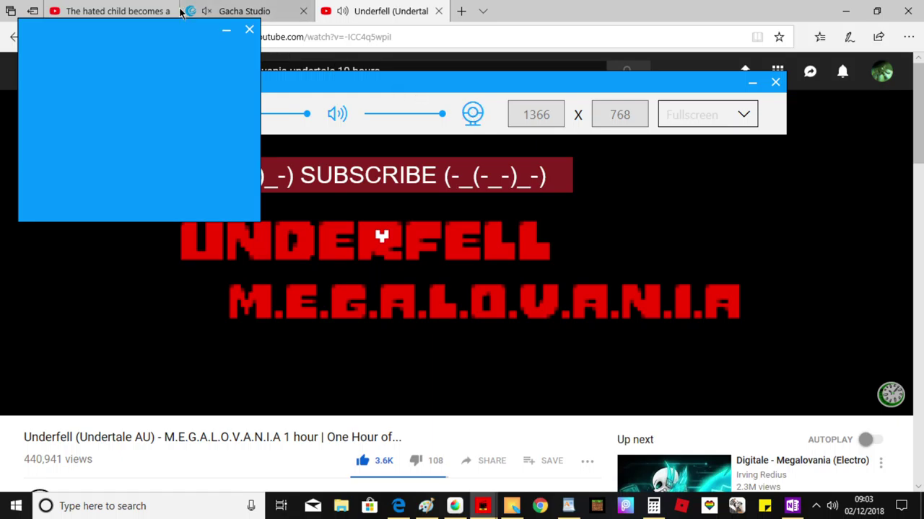
pyautogui.moveTo(208, 36); pyautogui.dragTo(474, 137)
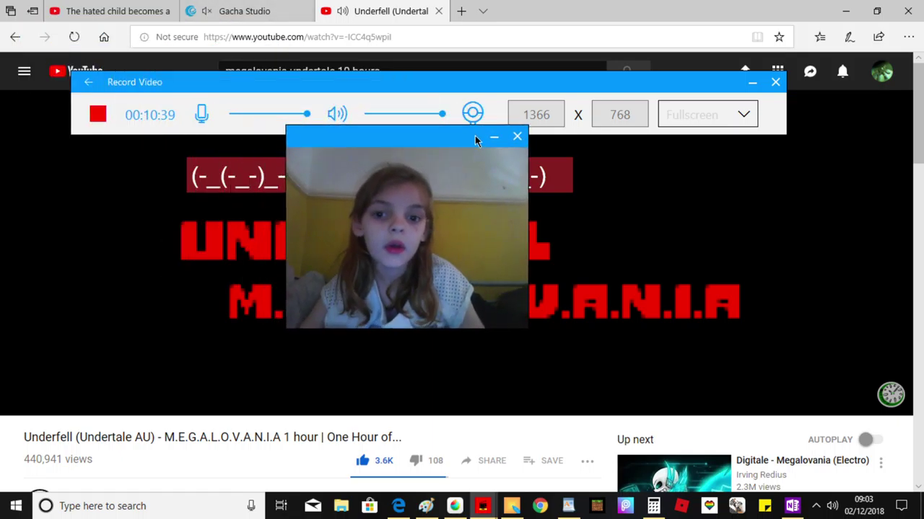